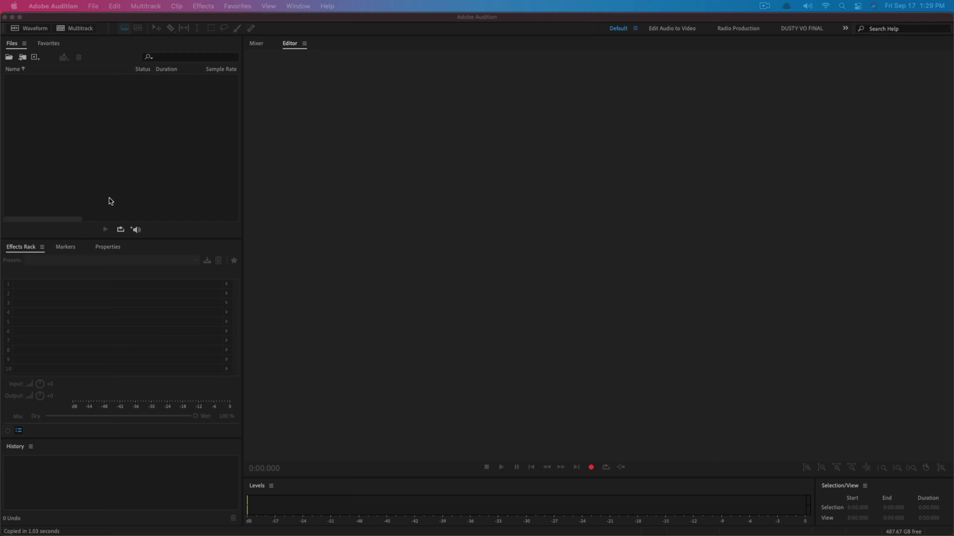
- Browse to MASTER > Intro/Outro Vids Podcasts > Youtube Creators Hub in the import dialog
click(102, 137)
double_click(103, 138)
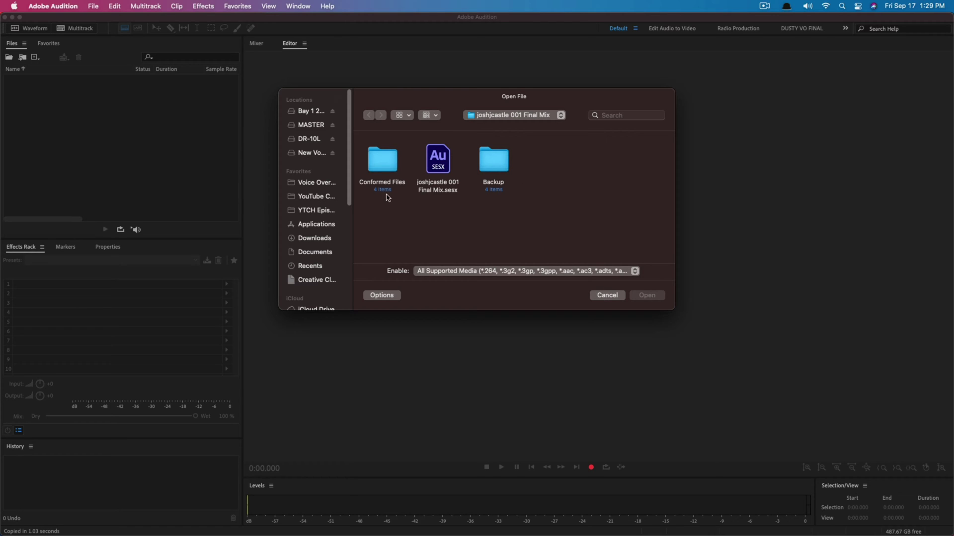
click(314, 125)
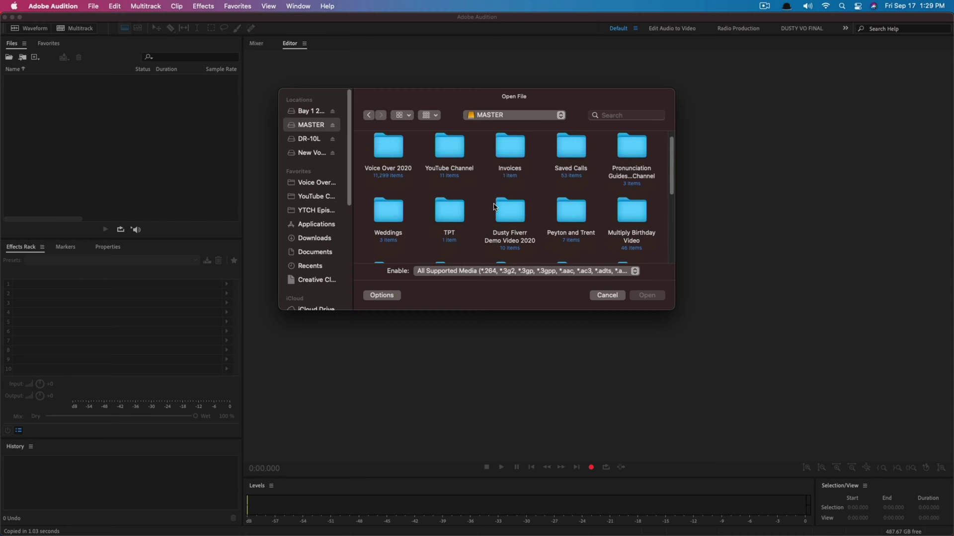
scroll(494, 207, down, 3)
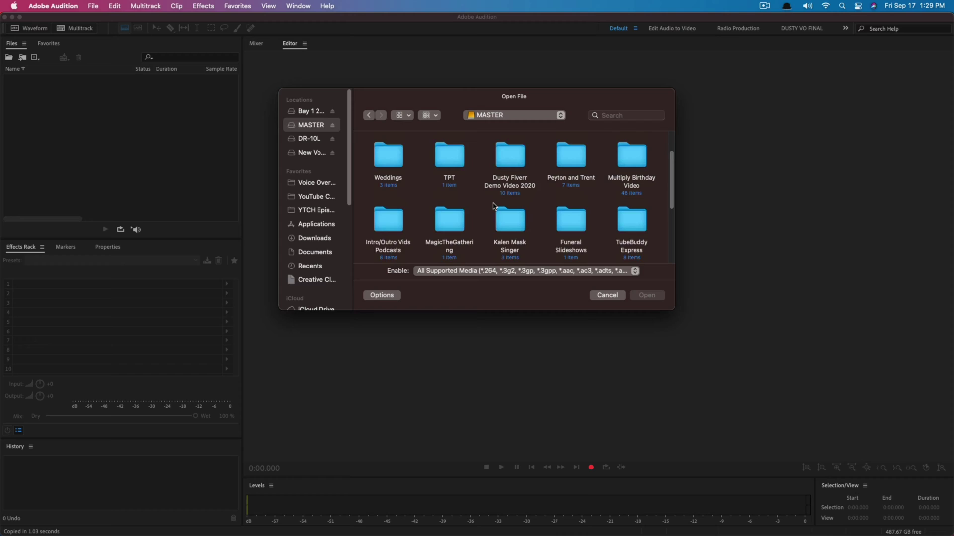
scroll(494, 207, down, 2)
double_click(377, 185)
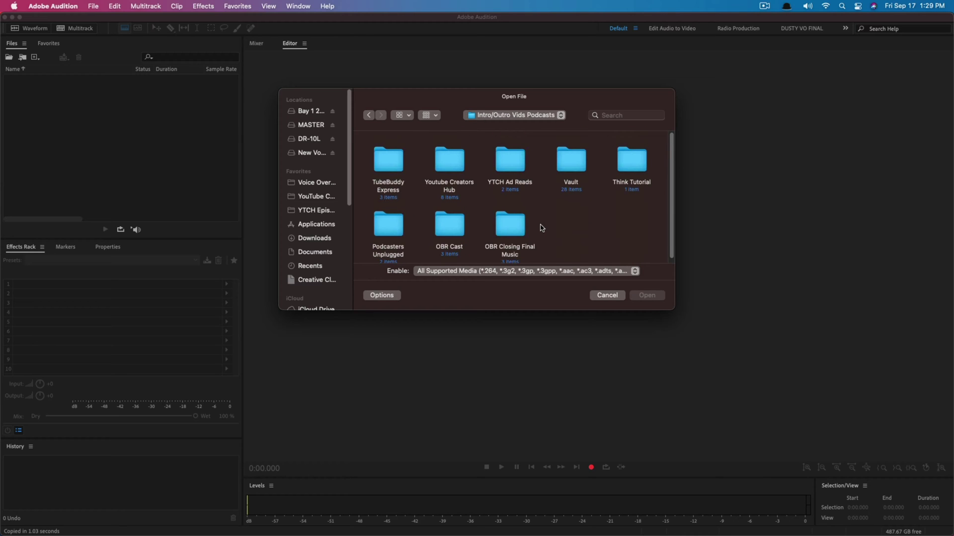
scroll(542, 227, down, 1)
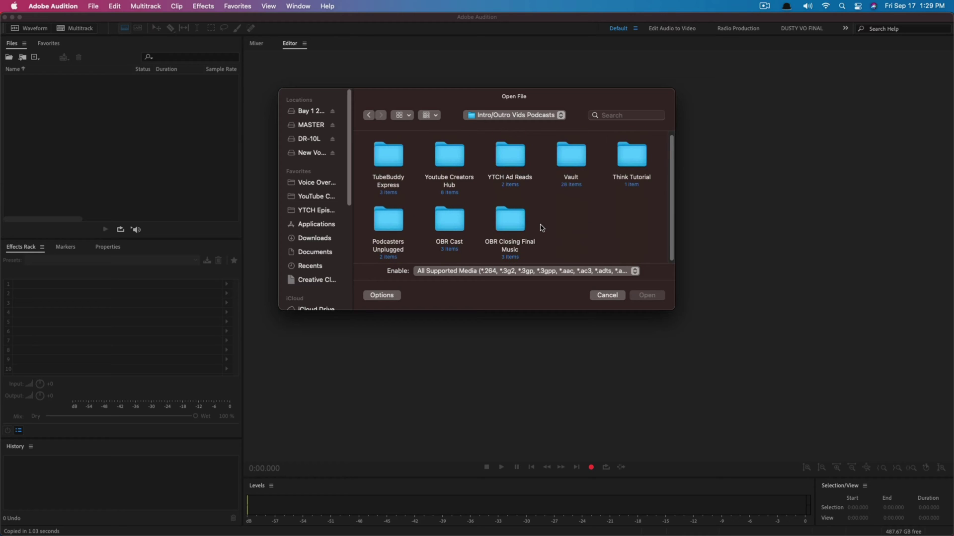
double_click(457, 157)
- Select the four show intro and show closer WAV files
click(396, 232)
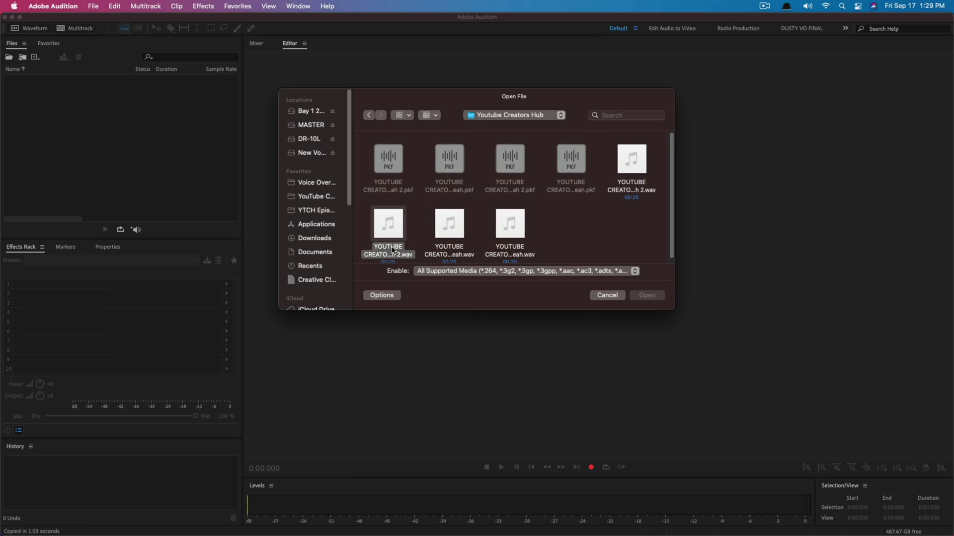
super+click(459, 255)
super+click(504, 248)
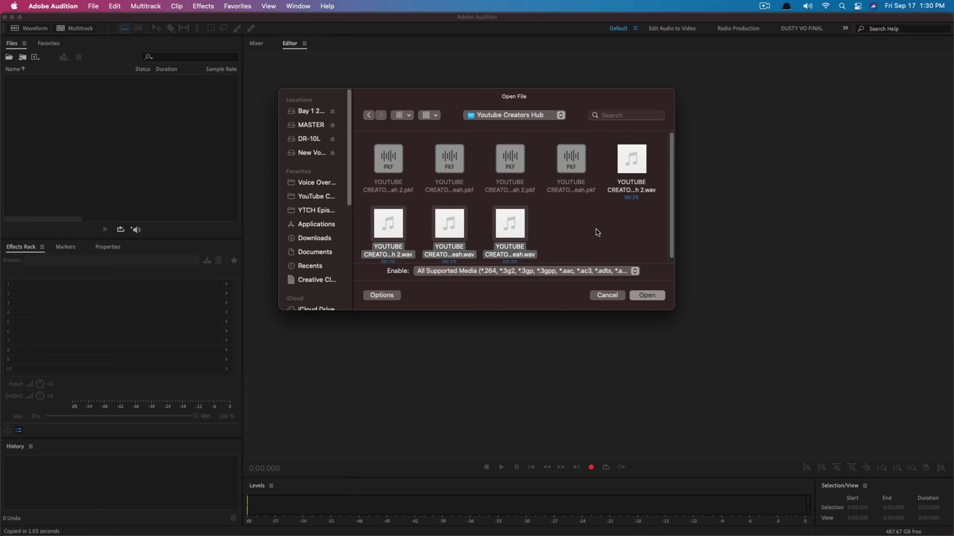
super+click(630, 194)
- Open the four selected WAVs in Audition and bring up a Finder window beside it
click(647, 296)
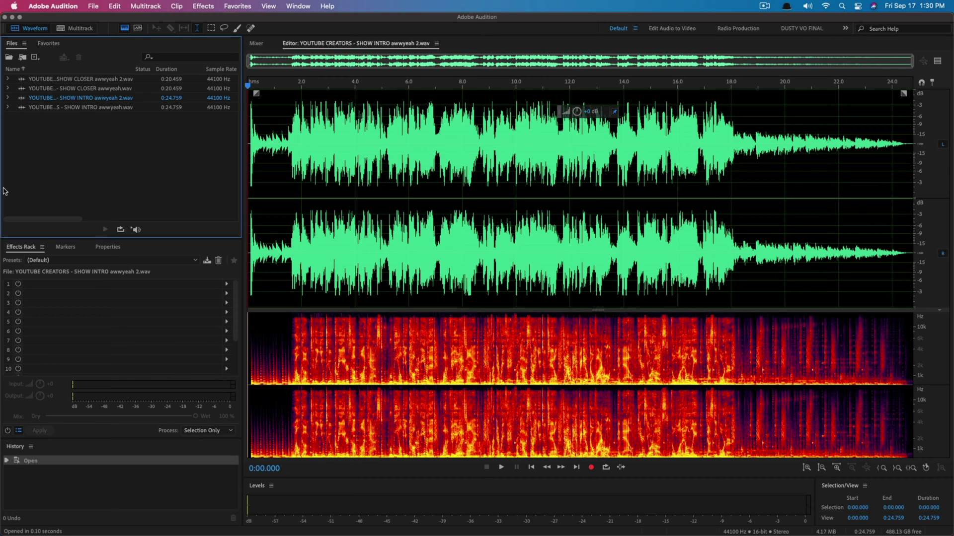
key(super+Tab)
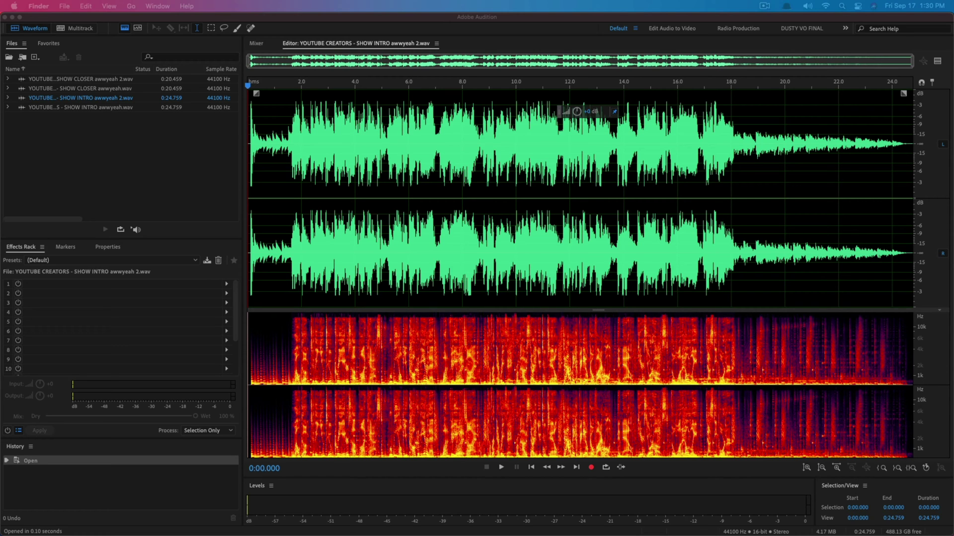
click(25, 293)
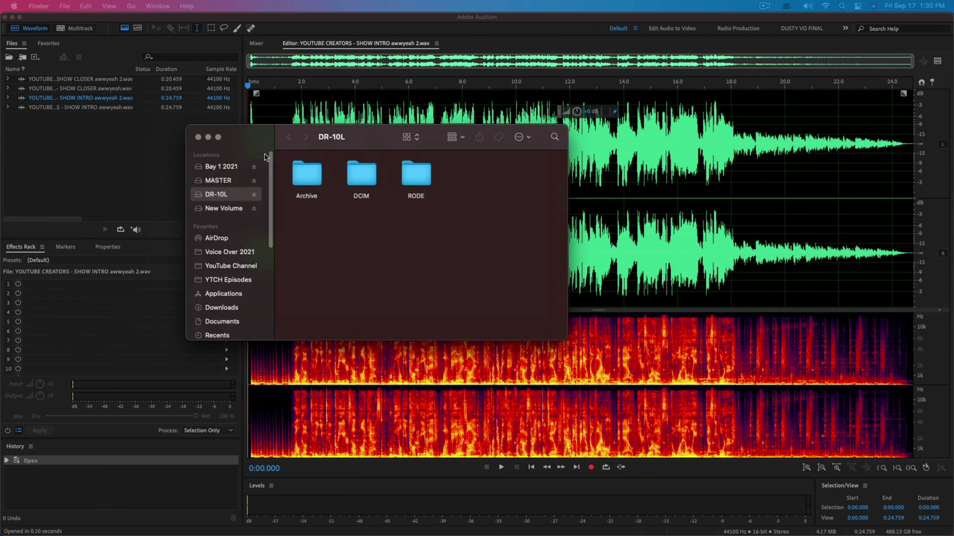
drag(249, 133, 368, 125)
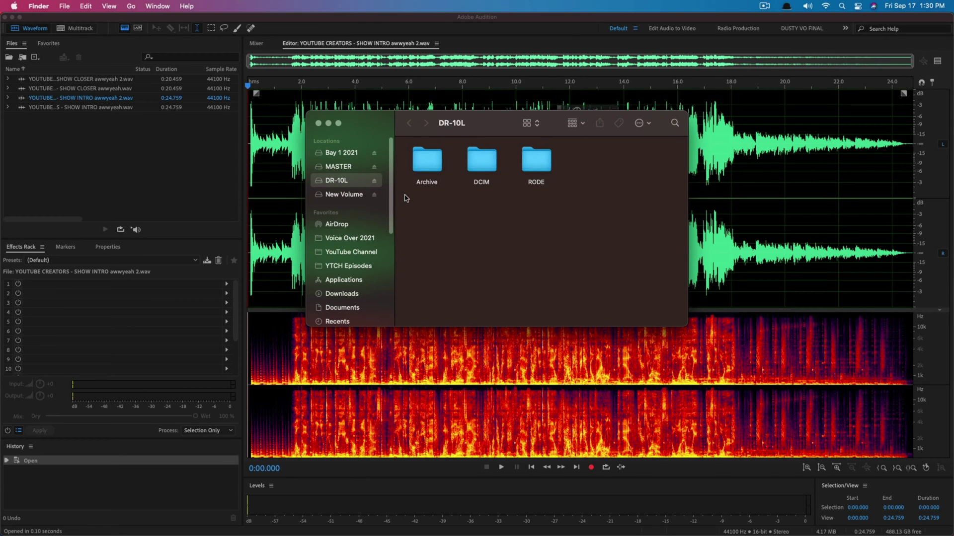
- Import POD00036.WAV from DR-10L > RODE > PODCASTS into Audition's Files panel
double_click(543, 164)
double_click(437, 167)
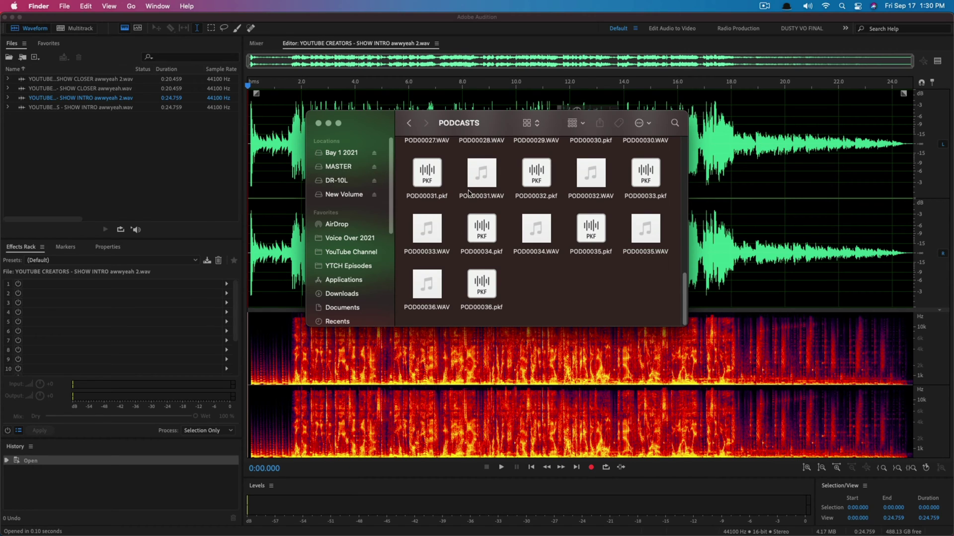
mouse_move(442, 293)
click(431, 308)
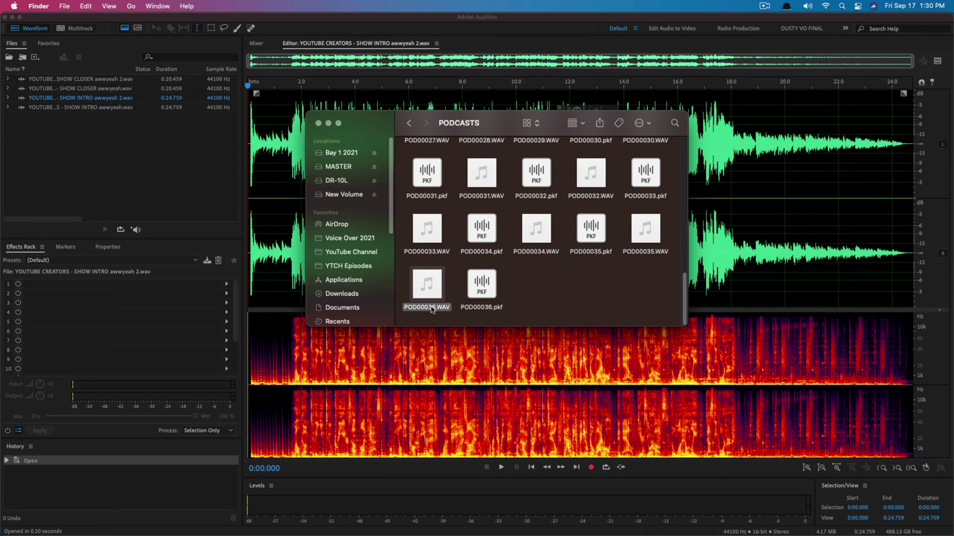
drag(431, 310, 149, 169)
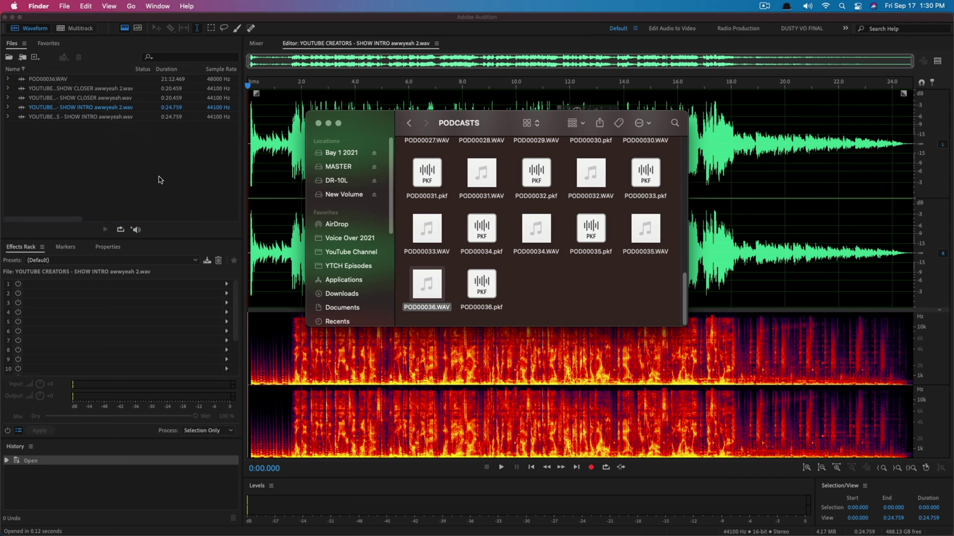
- Add the Hot Content ad spot mp3 from YTCH Episodes to Audition's Files panel
click(350, 266)
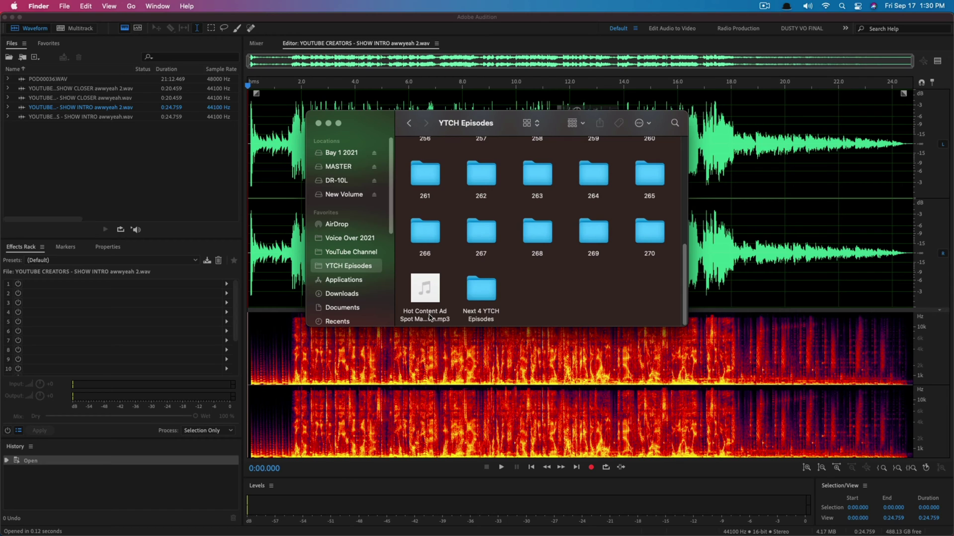
drag(430, 315, 111, 149)
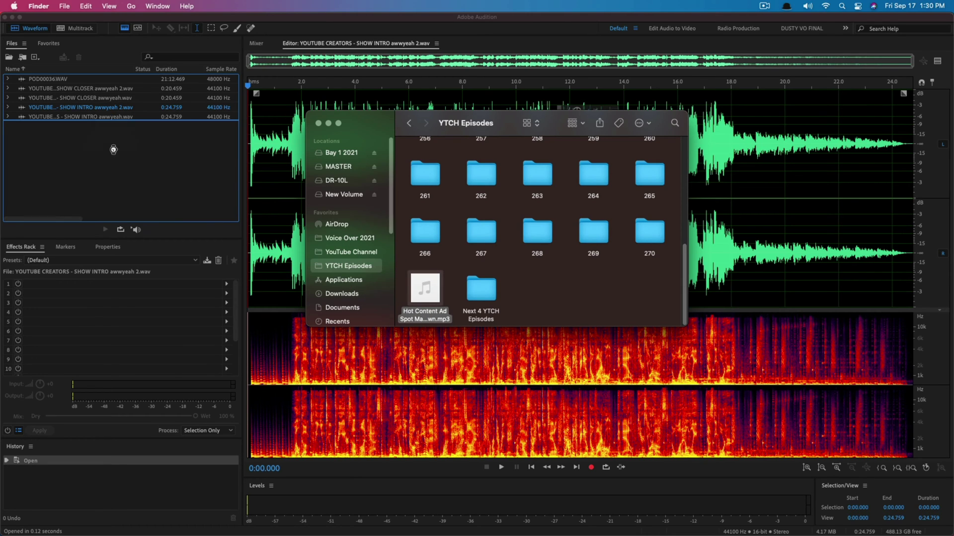
click(160, 173)
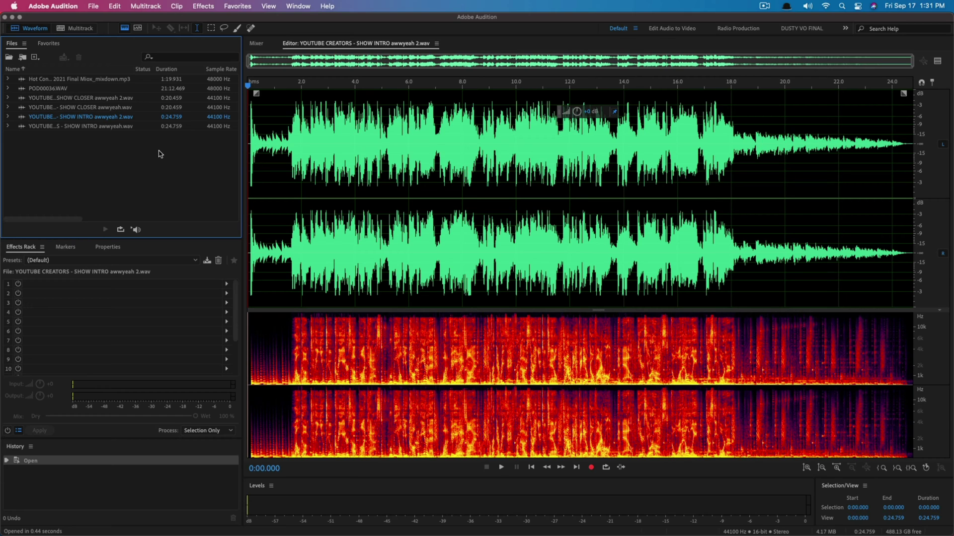
- Create a 48000 Hz multitrack session named PODCAST and widen the Editor panel
click(99, 5)
mouse_move(101, 20)
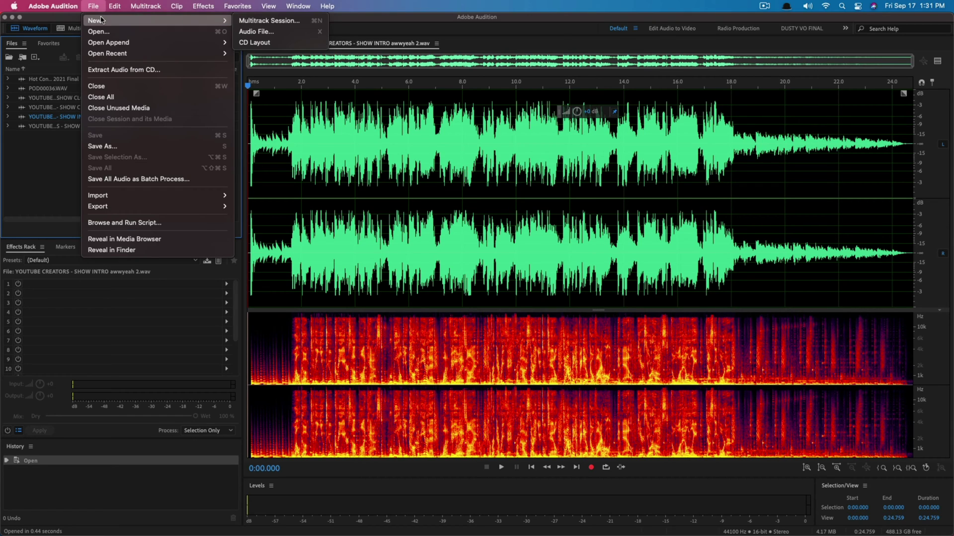
click(267, 21)
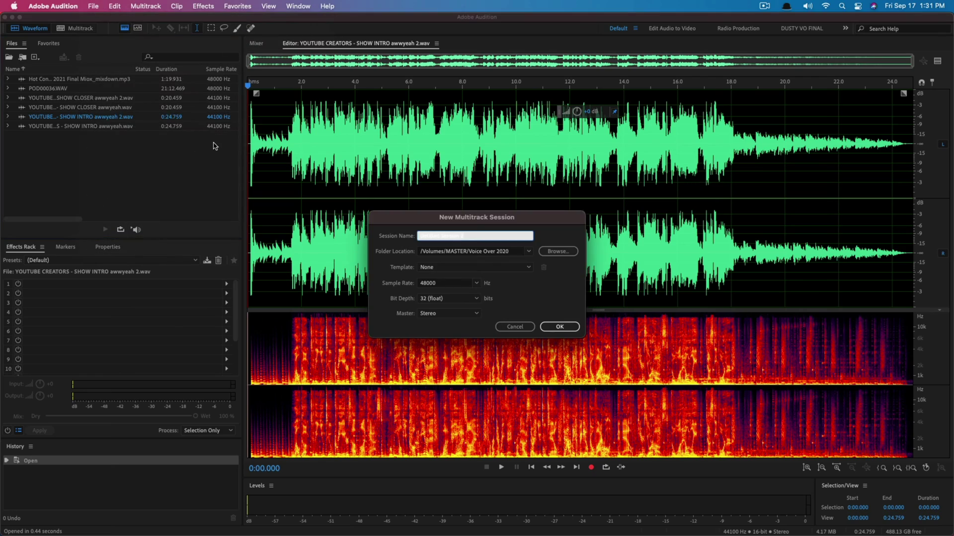
text(PODCAST)
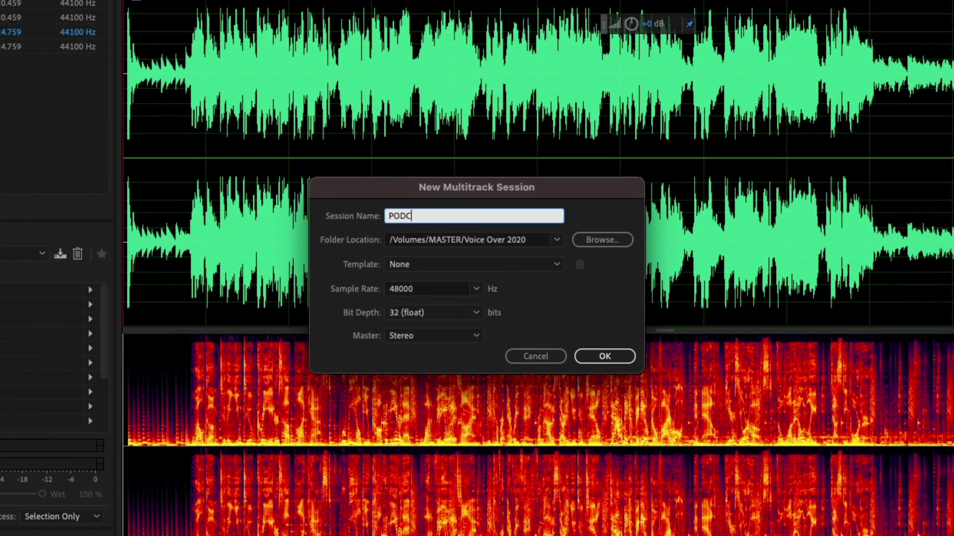
key(Return)
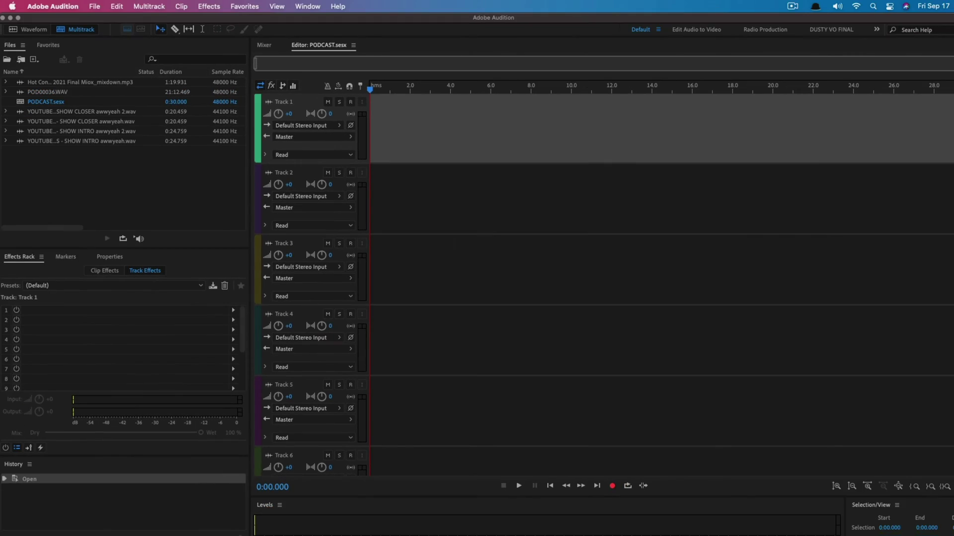
scroll(323, 229, up, 2)
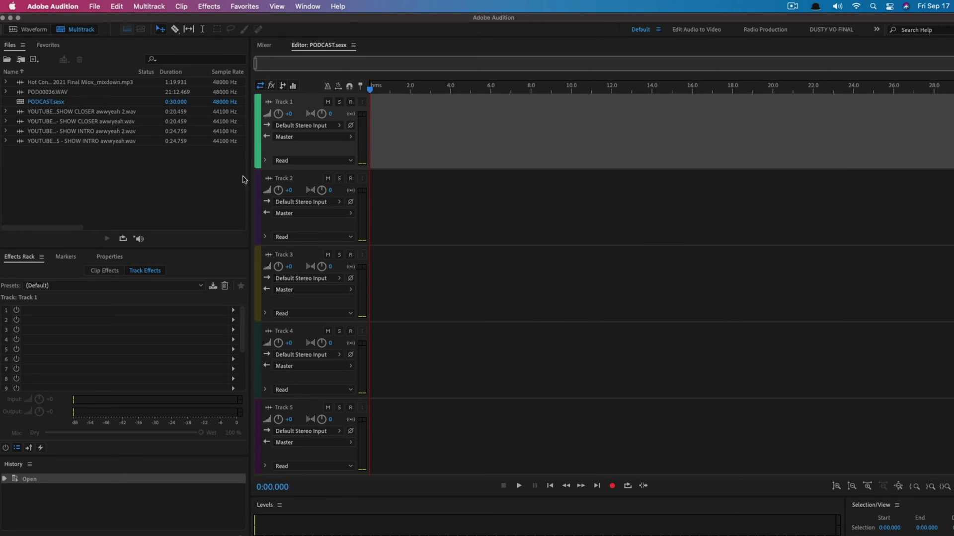
drag(251, 180, 210, 178)
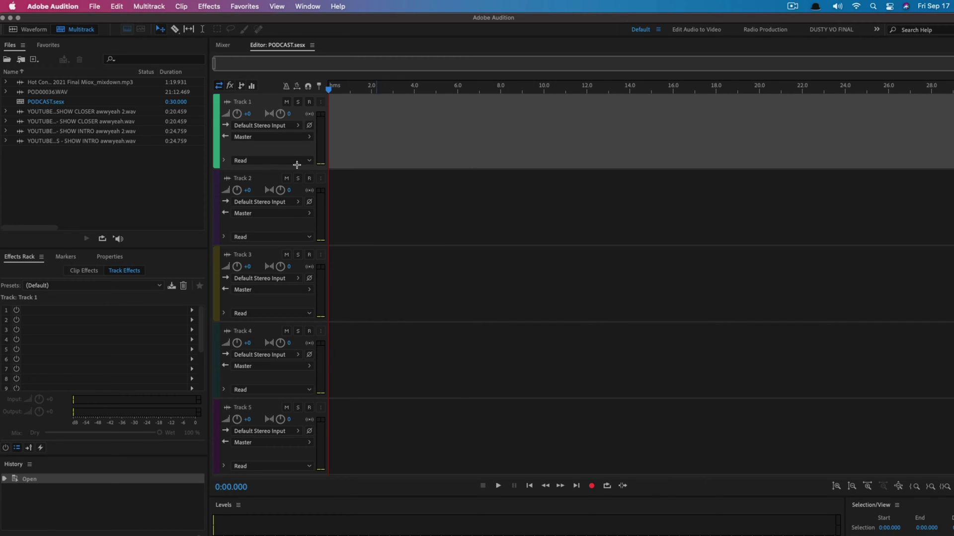
- Place the SHOW INTRO file at the start of Track 1 and play it back
click(34, 180)
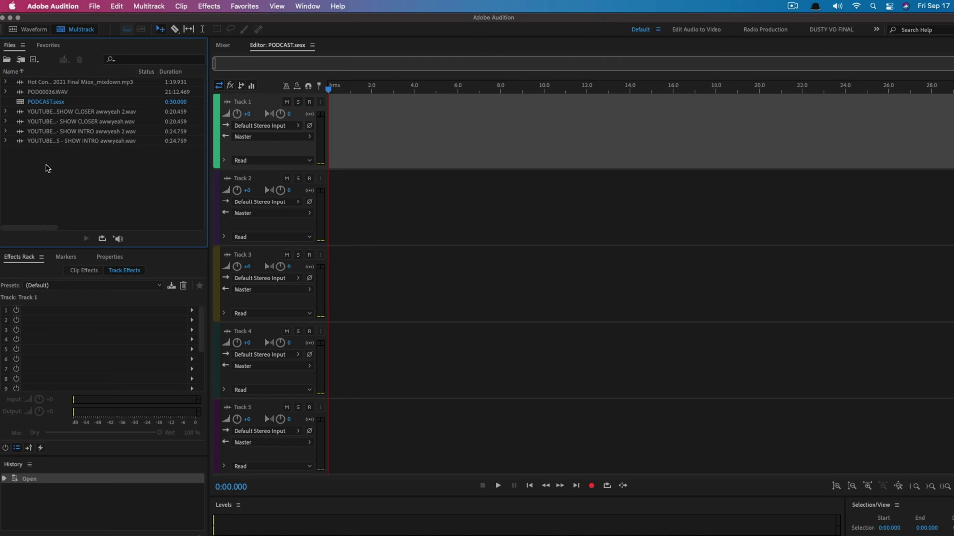
drag(106, 146, 293, 139)
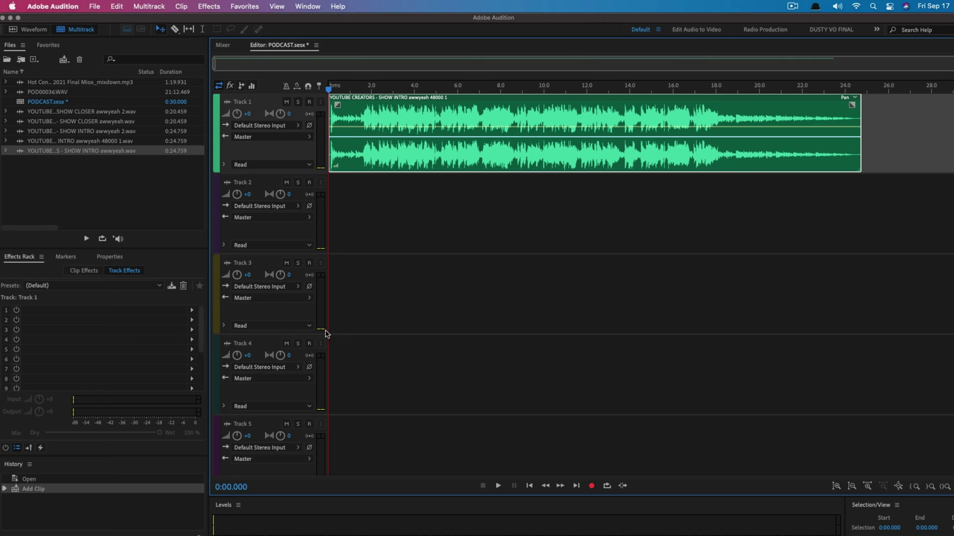
key(space)
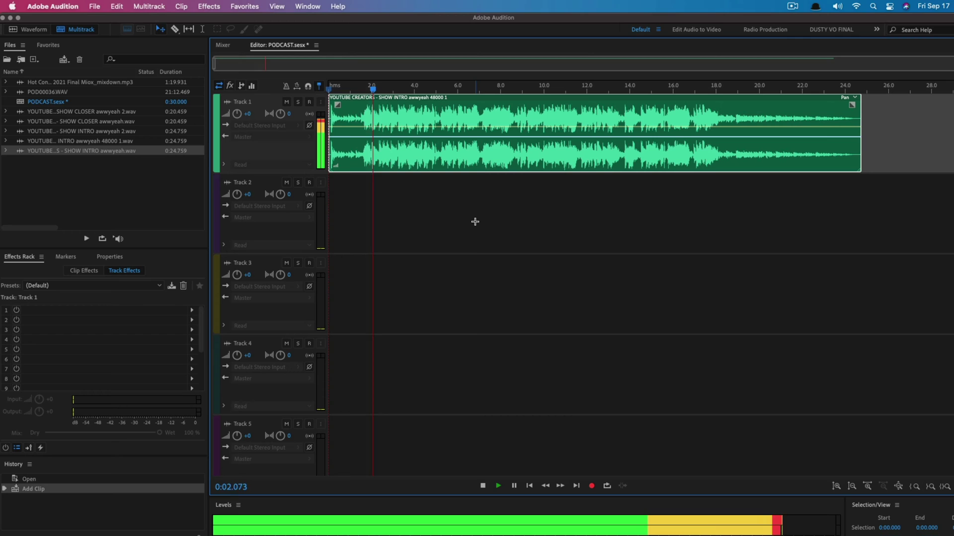
key(space)
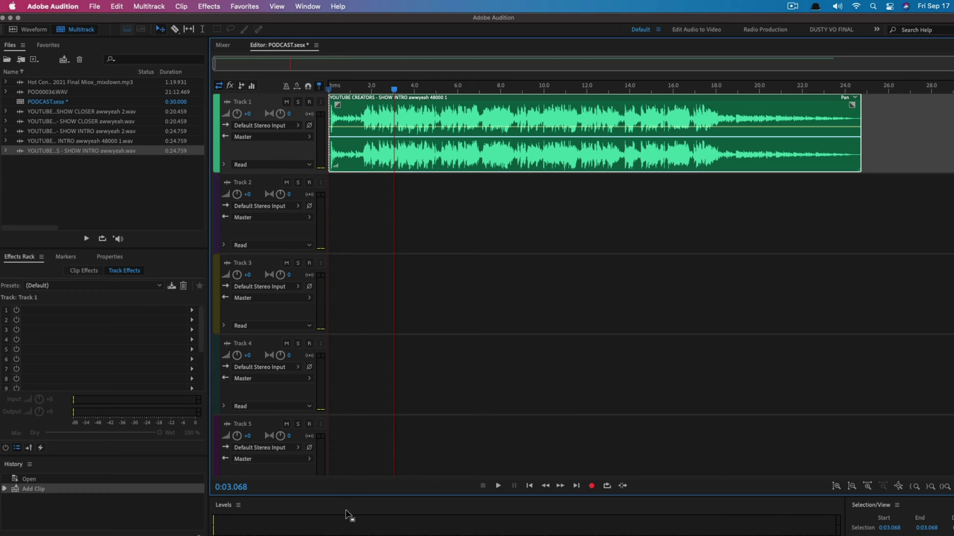
- Enlarge the Levels meter panel and browse workspace layouts, staying on Default
drag(355, 486, 355, 471)
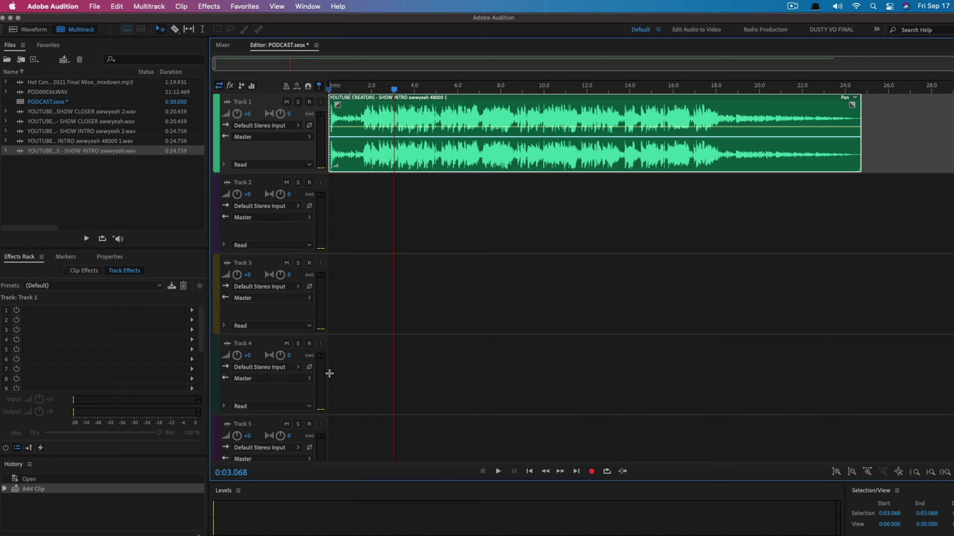
click(312, 7)
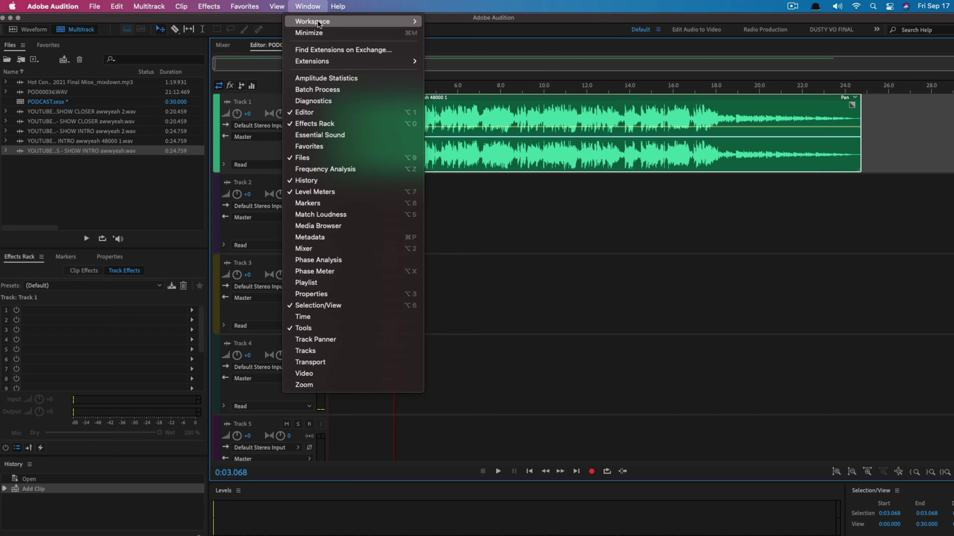
mouse_move(318, 24)
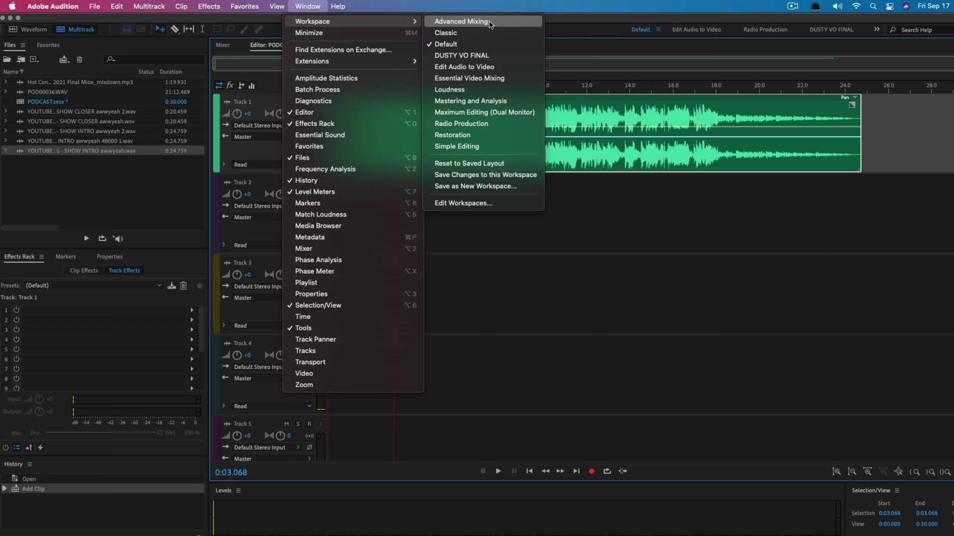
click(587, 305)
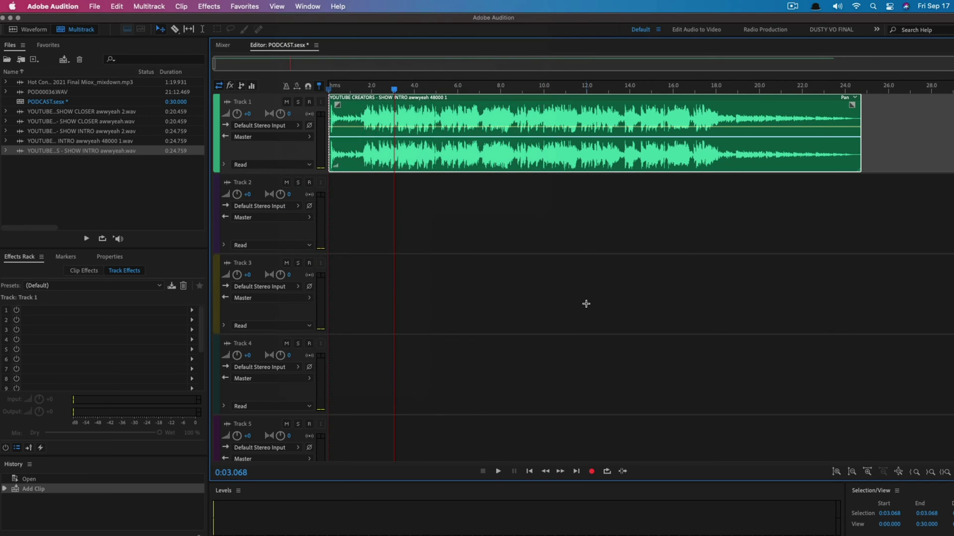
click(306, 7)
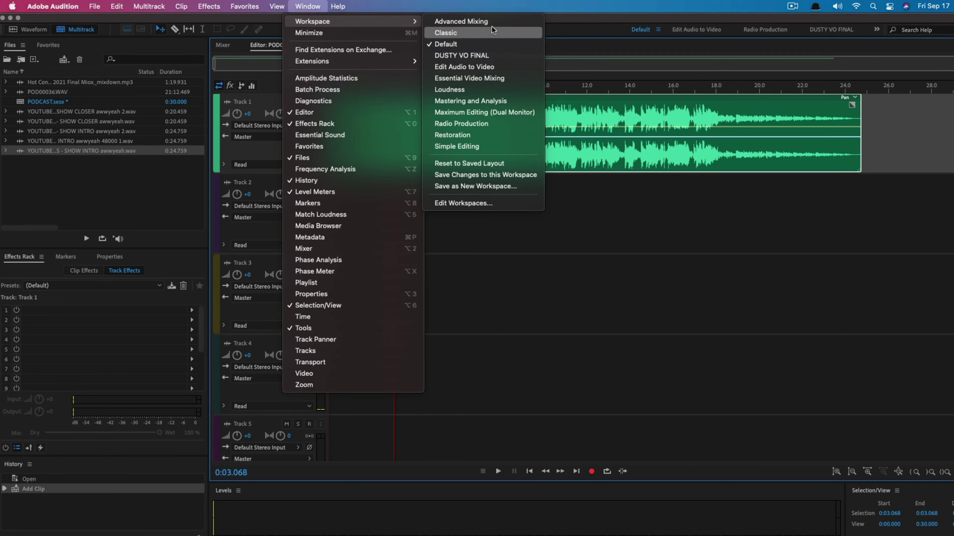
click(538, 307)
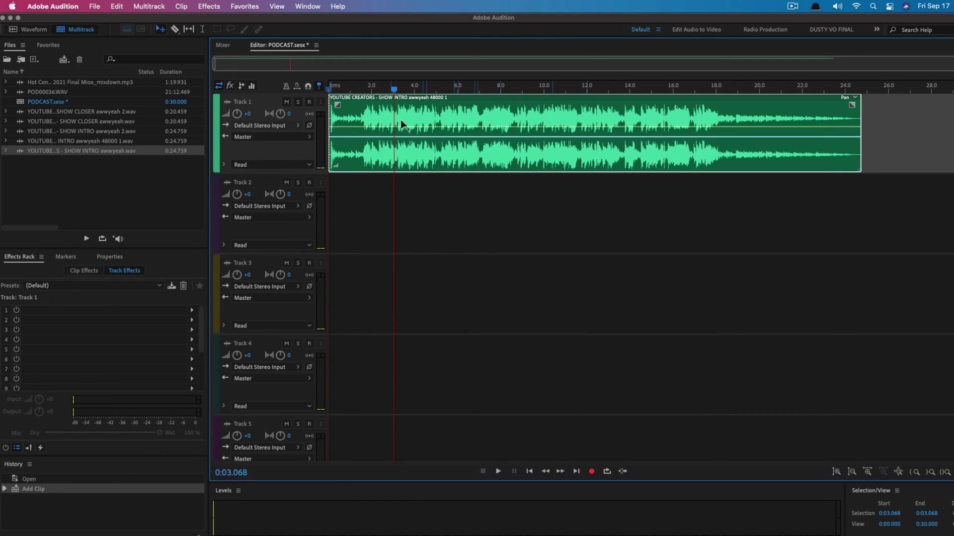
- Preview the intro, stopping at 0:06.974, and nudge Track 1's volume down
scroll(288, 218, up, 1)
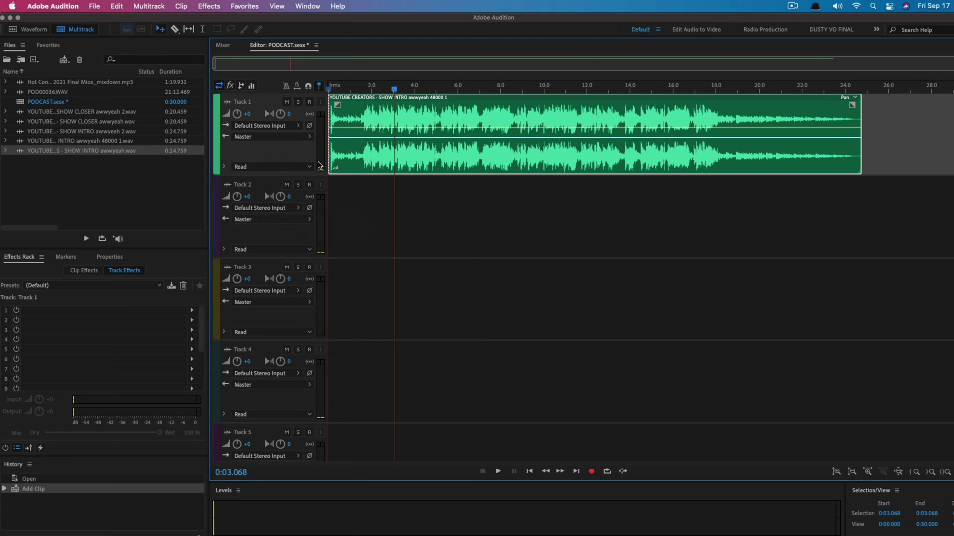
key(space)
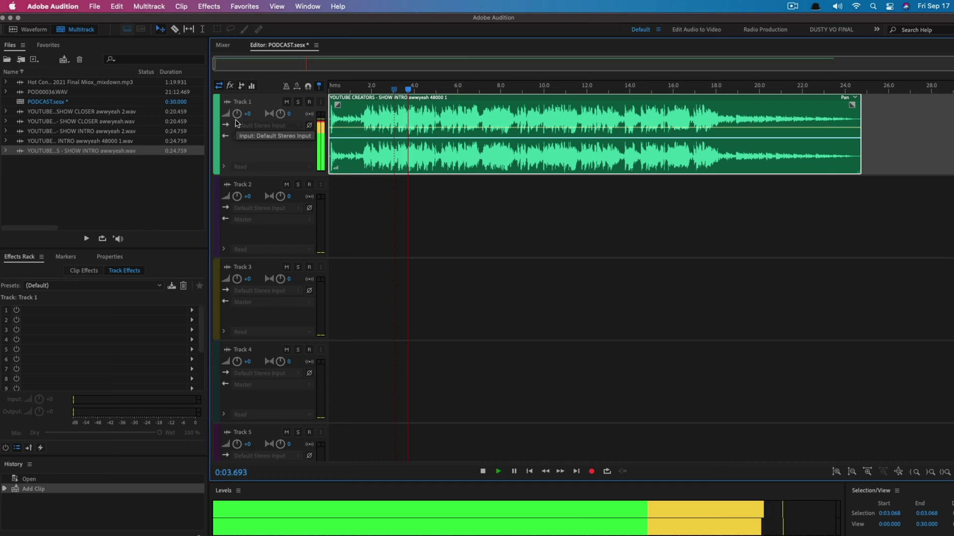
key(space)
key(space)
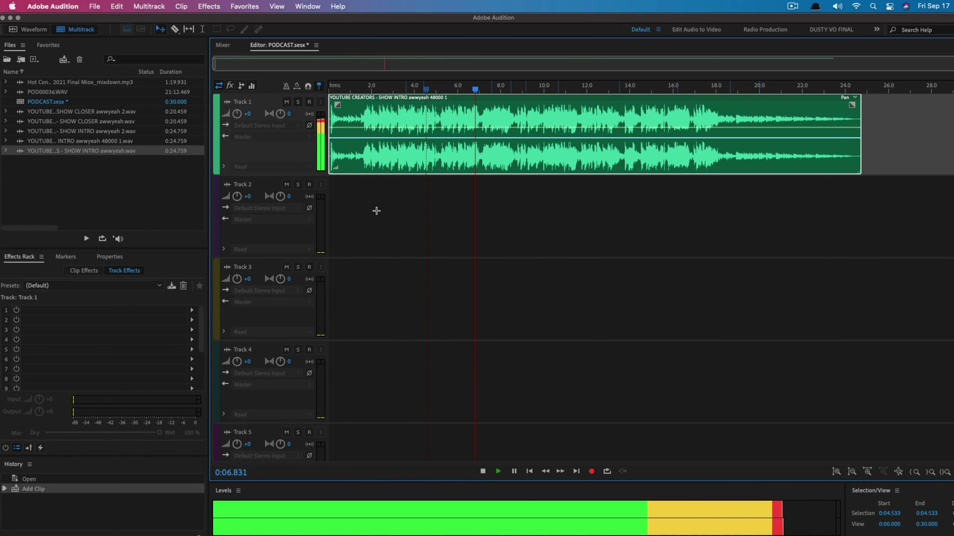
key(space)
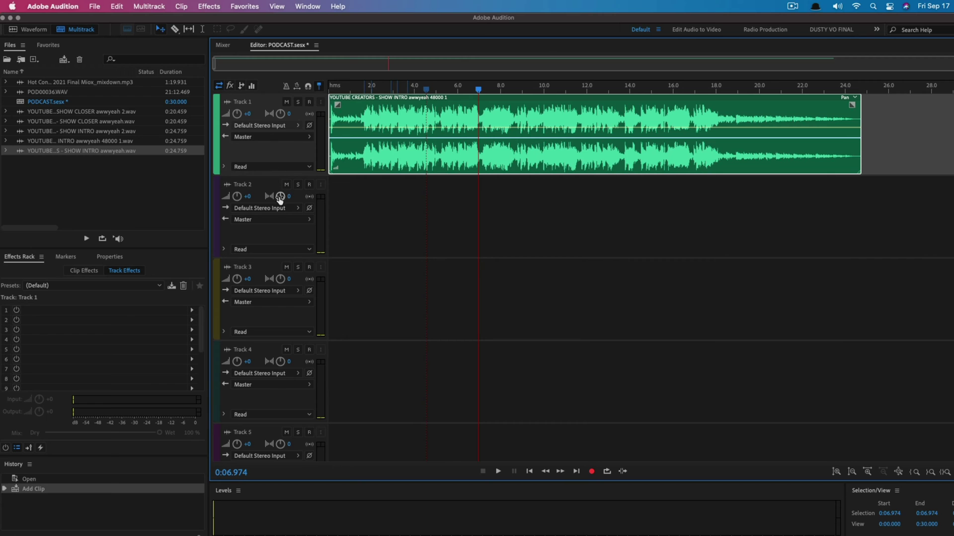
scroll(281, 199, down, 2)
scroll(361, 221, up, 3)
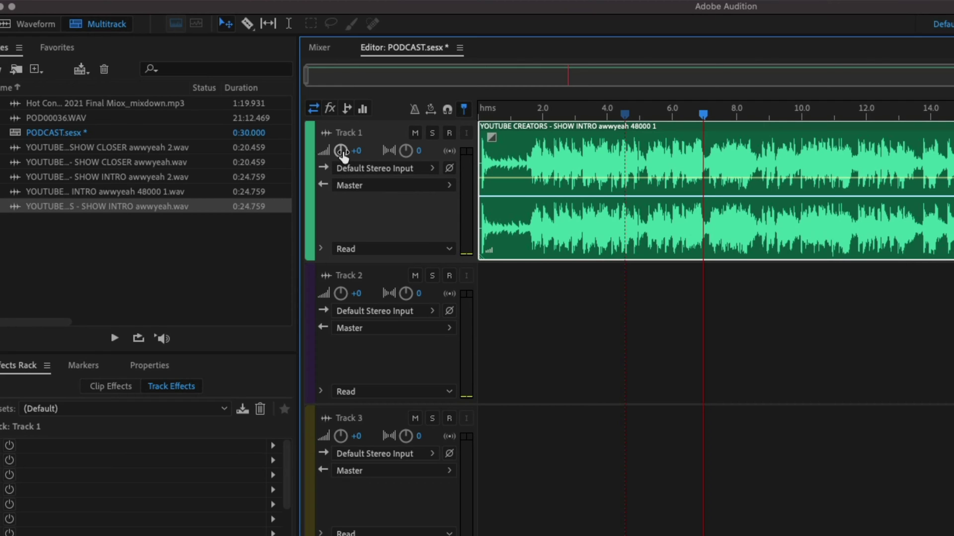
mouse_move(340, 151)
mouse_down()
mouse_move(333, 151)
mouse_move(353, 152)
mouse_up()
- Reset Track 1's volume to 0, return the intro clip to Track 1, and lower volume to -2.1
drag(623, 149, 579, 362)
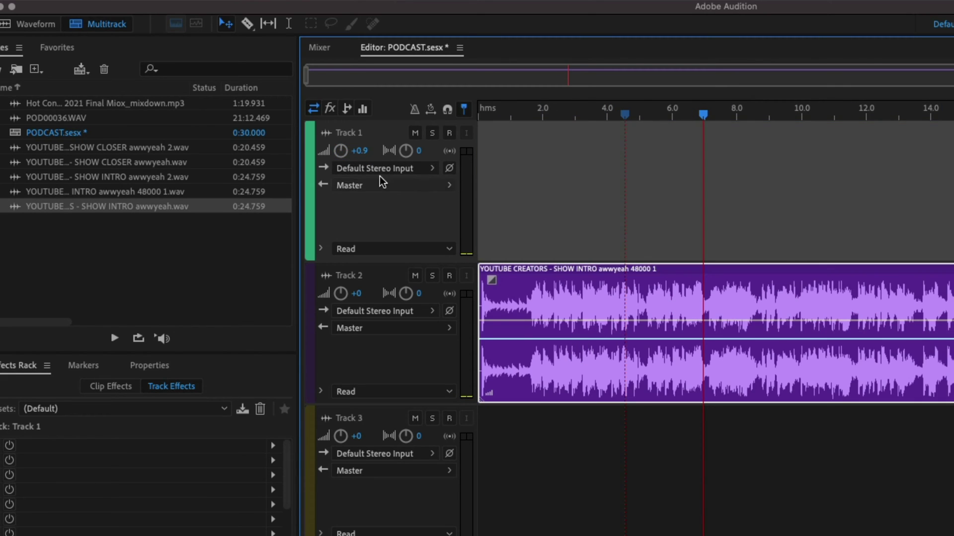
drag(340, 151, 397, 165)
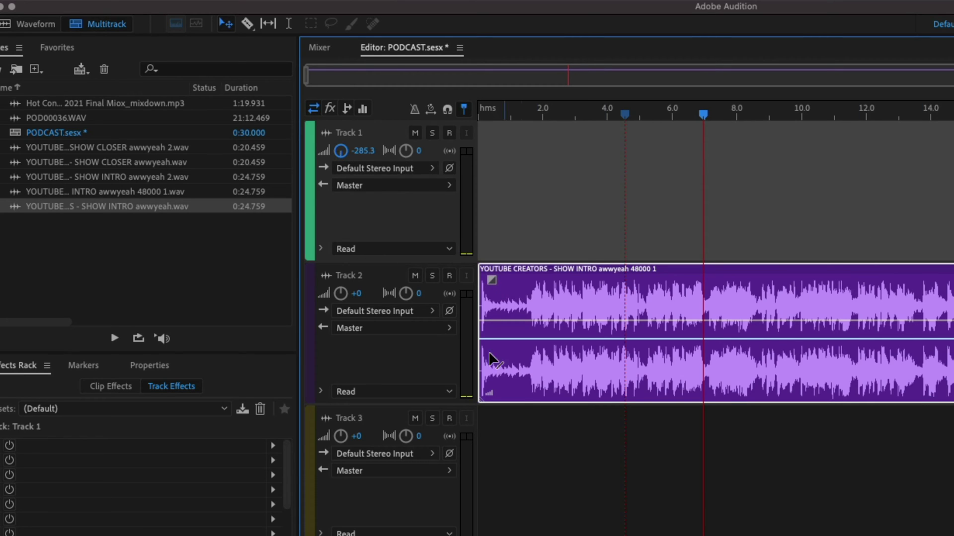
click(360, 151)
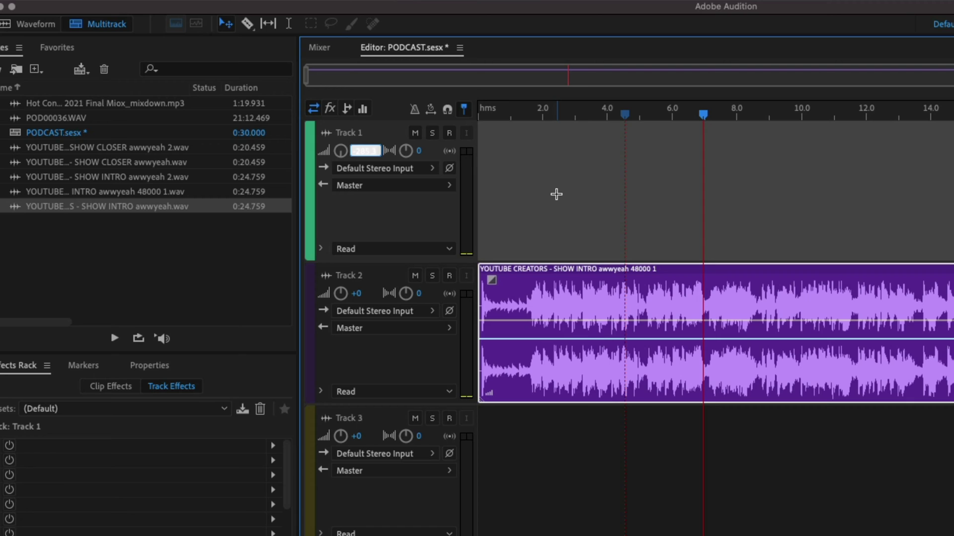
text(0)
key(Return)
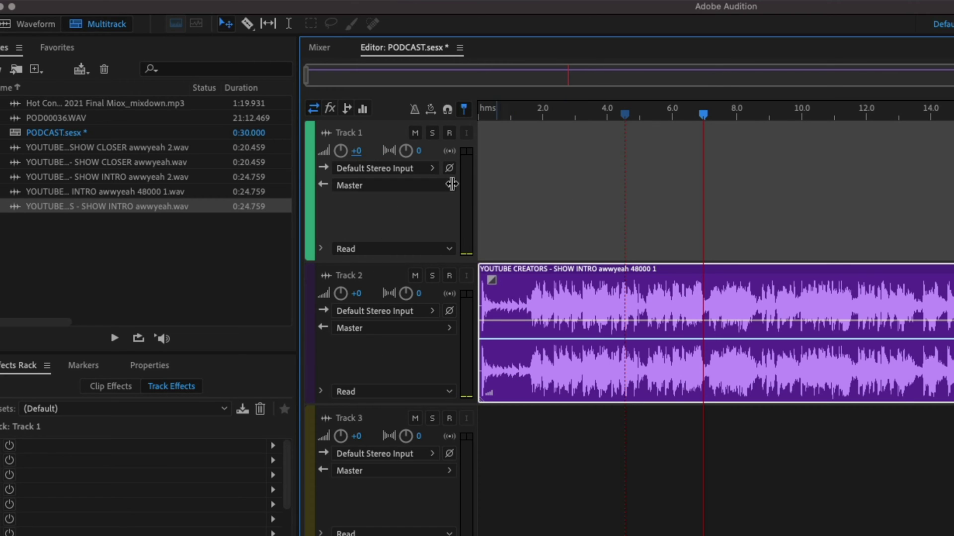
drag(539, 283, 530, 228)
drag(347, 158, 333, 152)
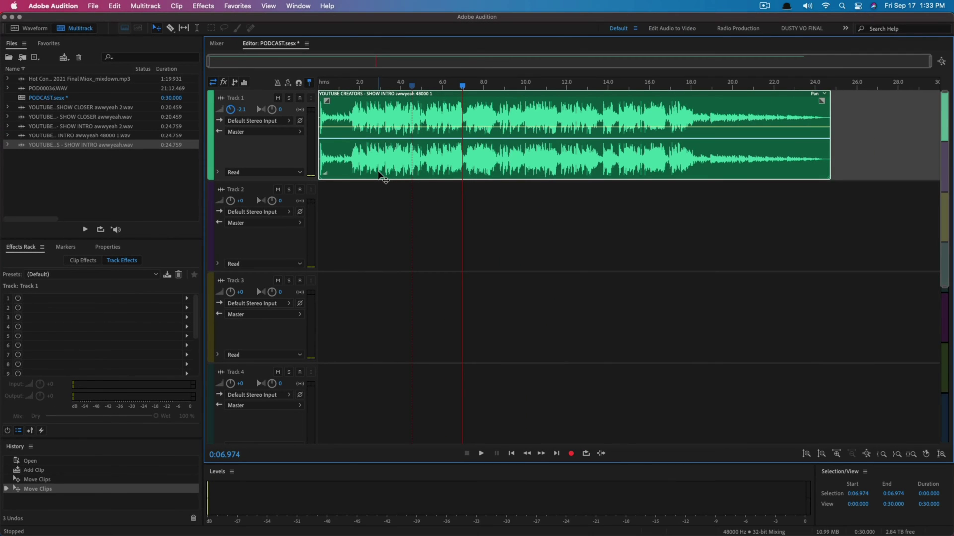
- Add a fade-in to the intro clip and a fade-out from about 20.5 s, previewing near 20 s
mouse_move(327, 101)
mouse_down()
mouse_move(343, 101)
mouse_move(327, 101)
mouse_up()
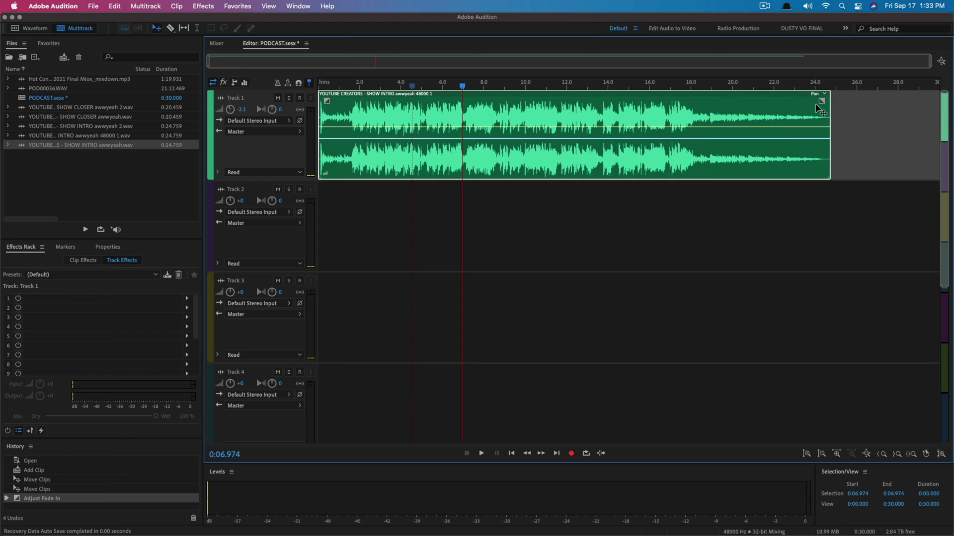
drag(820, 102, 744, 149)
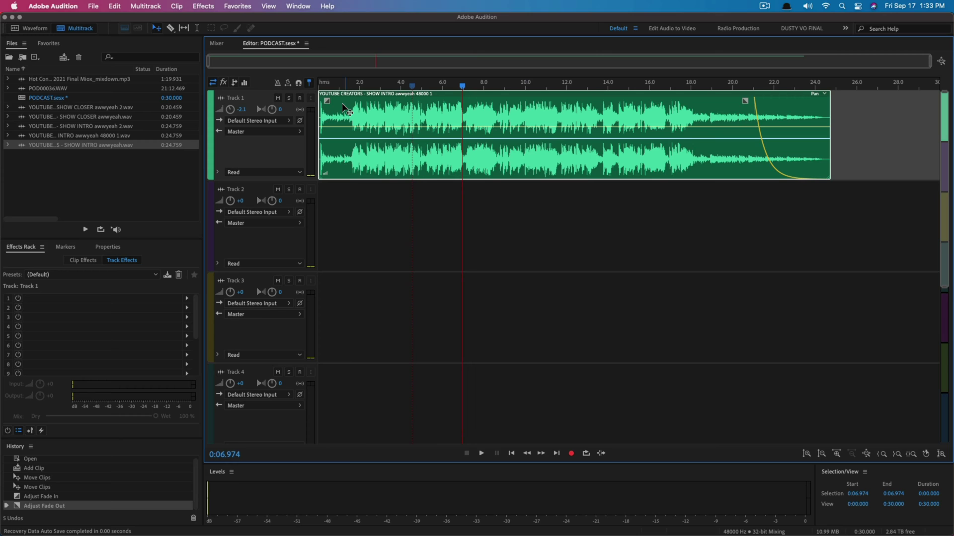
mouse_move(329, 101)
mouse_down()
mouse_move(384, 104)
mouse_move(359, 138)
mouse_move(377, 171)
mouse_move(326, 119)
mouse_up()
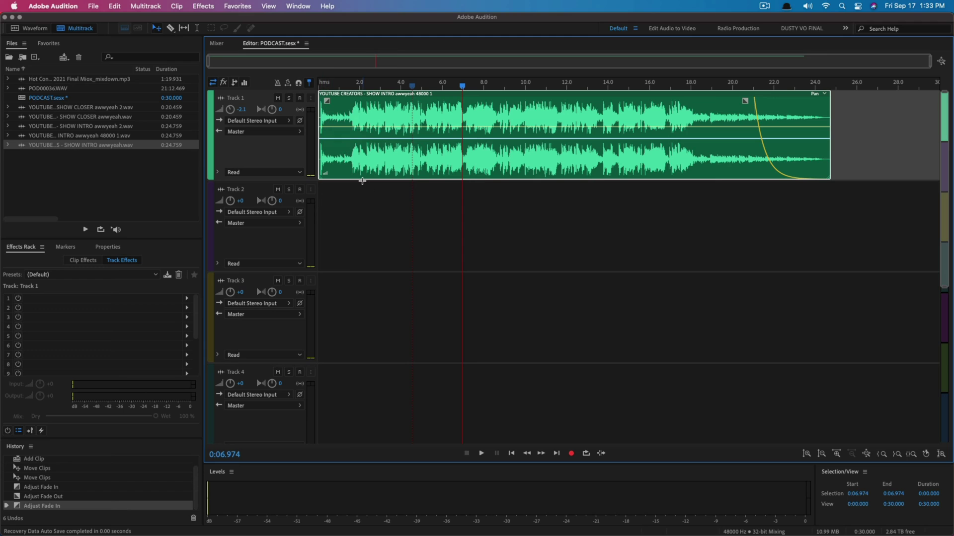
click(736, 81)
key(space)
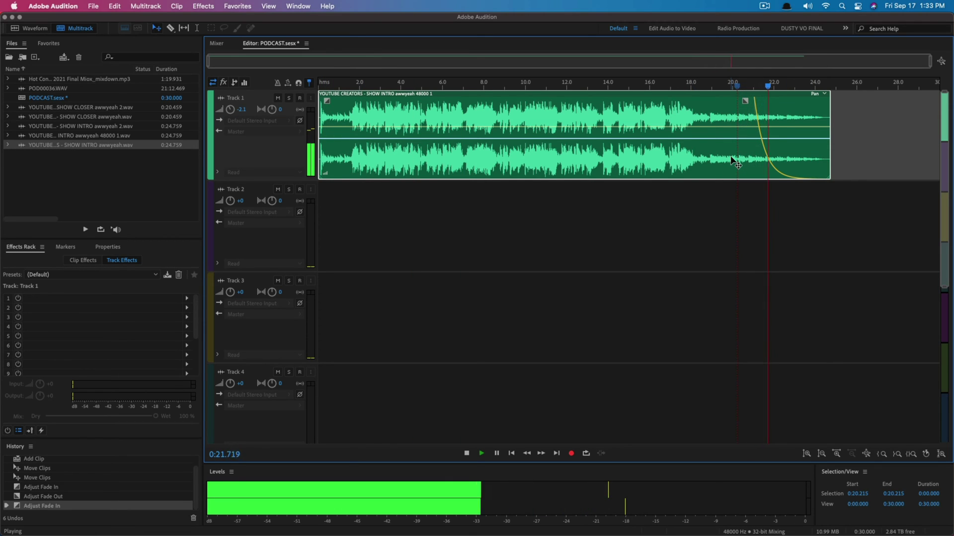
key(space)
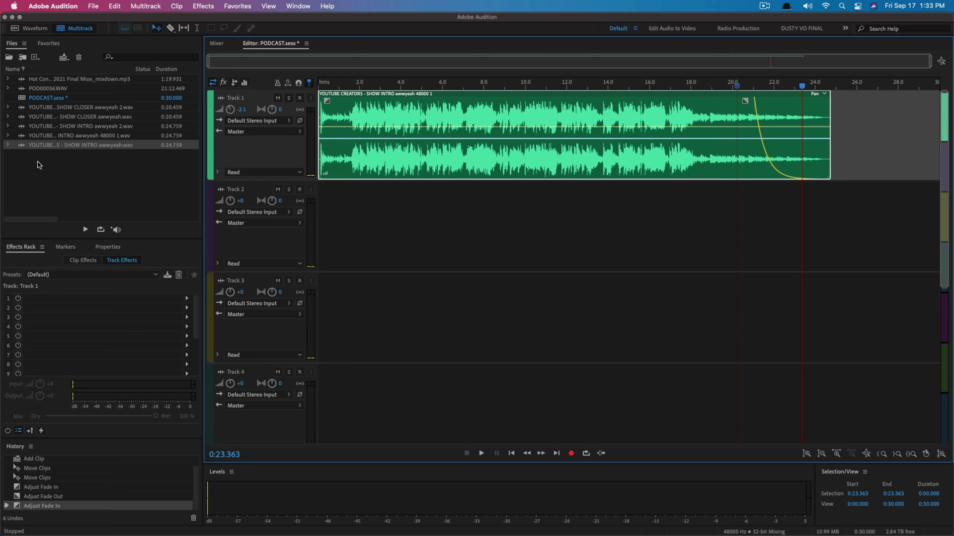
- Place POD00036.WAV on Track 2 at about 20.5 s and zoom the timeline out
click(44, 89)
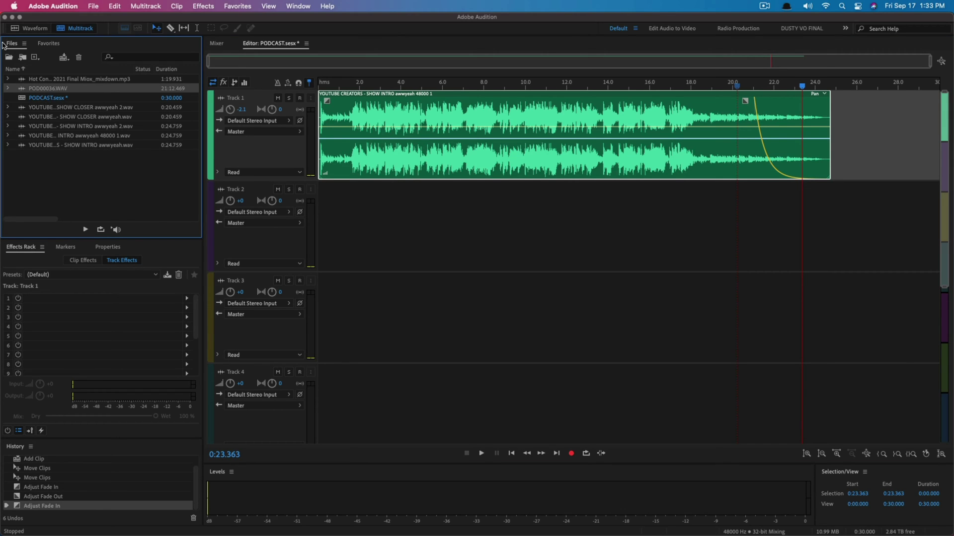
drag(40, 93, 746, 200)
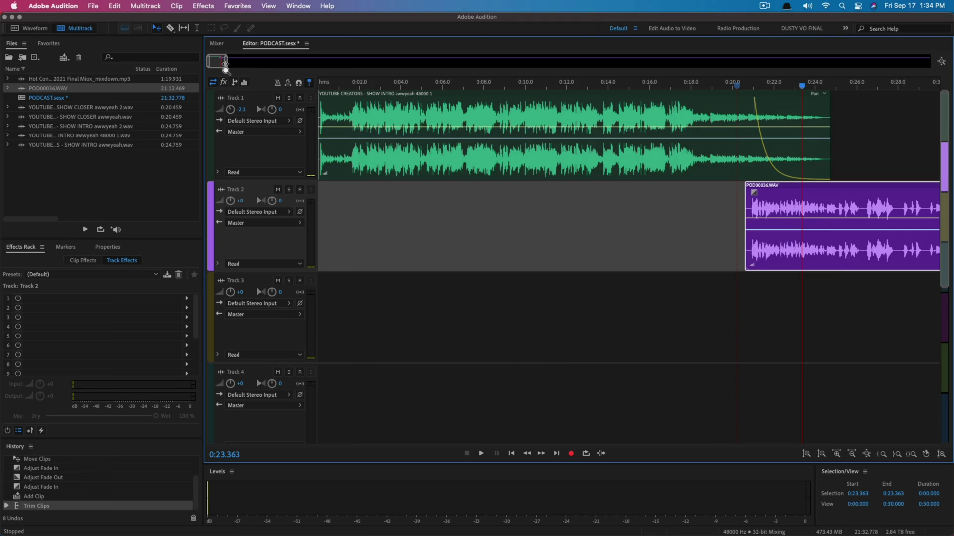
mouse_move(225, 64)
mouse_down()
mouse_move(253, 64)
mouse_move(237, 63)
mouse_up()
scroll(247, 142, up, 2)
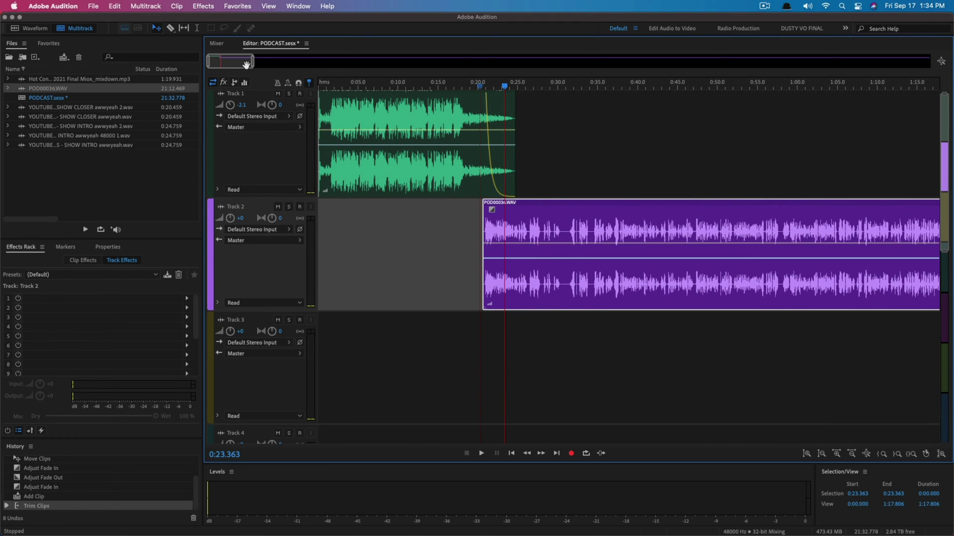
- Change Track 2's colour from purple to the custom red-pink swatch (Hue 346)
click(206, 175)
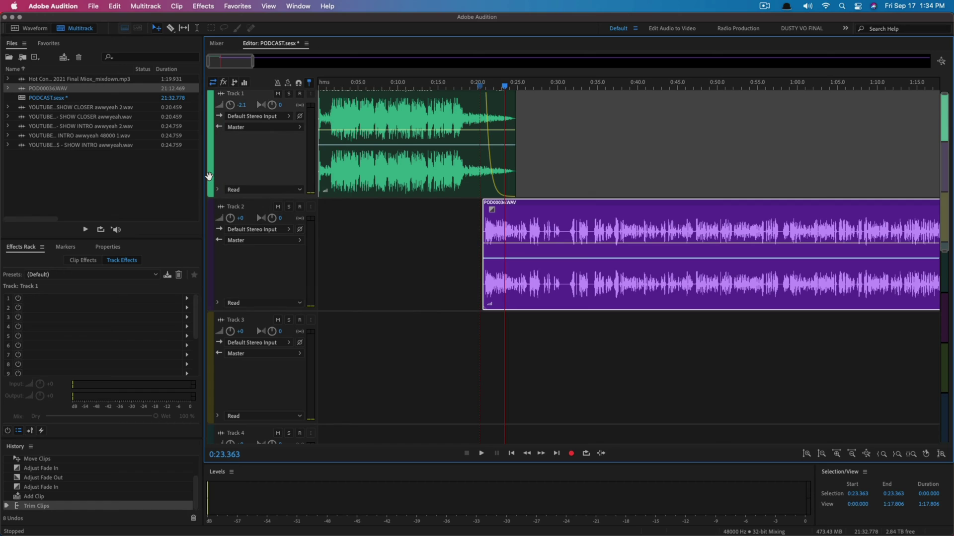
click(212, 221)
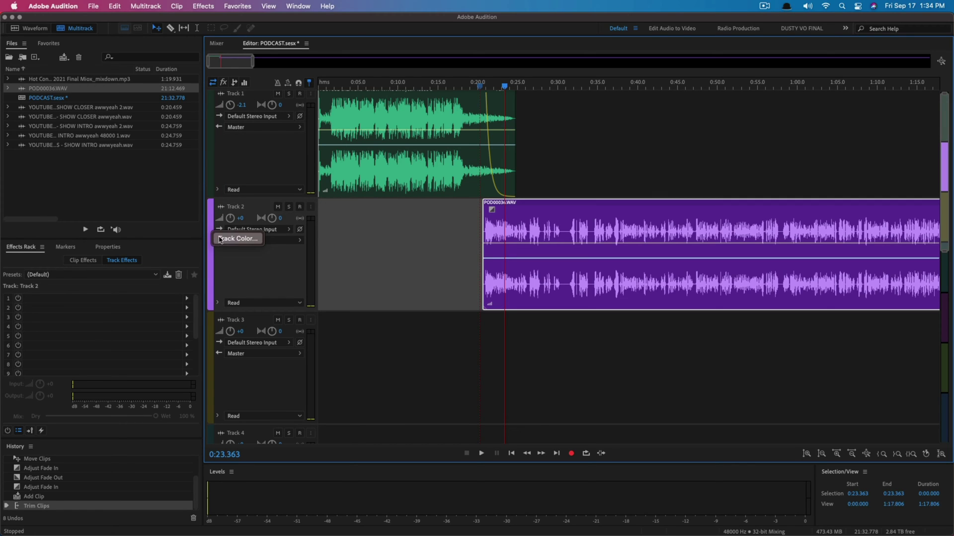
click(226, 240)
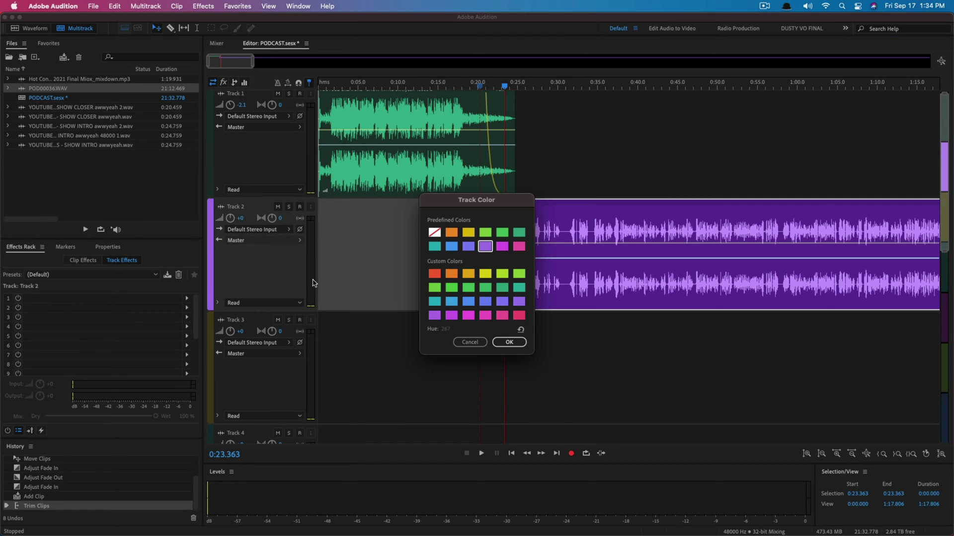
click(433, 274)
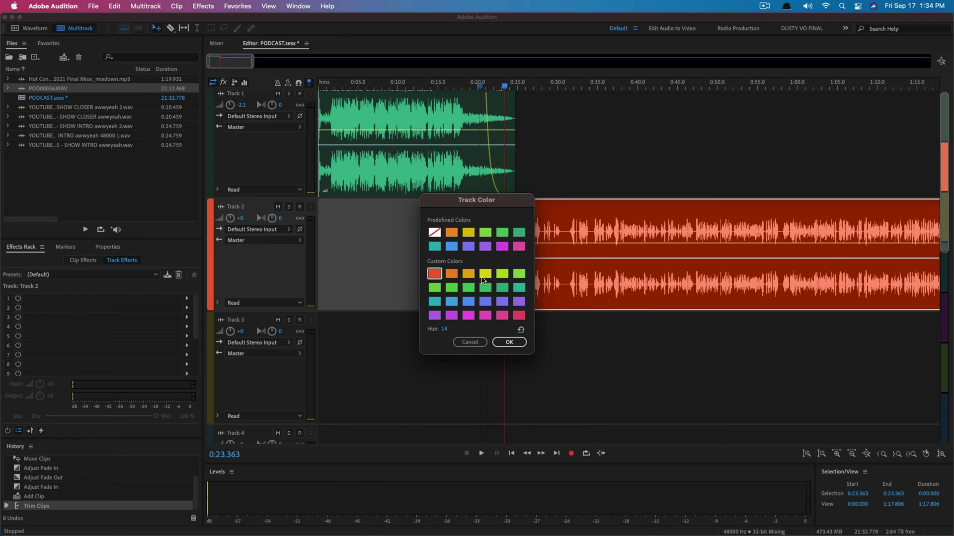
click(501, 247)
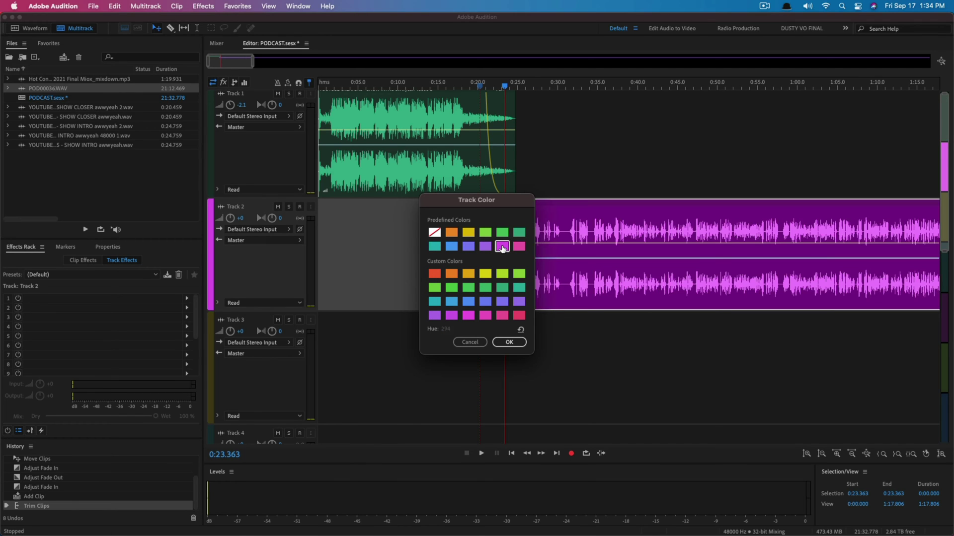
click(503, 303)
click(517, 317)
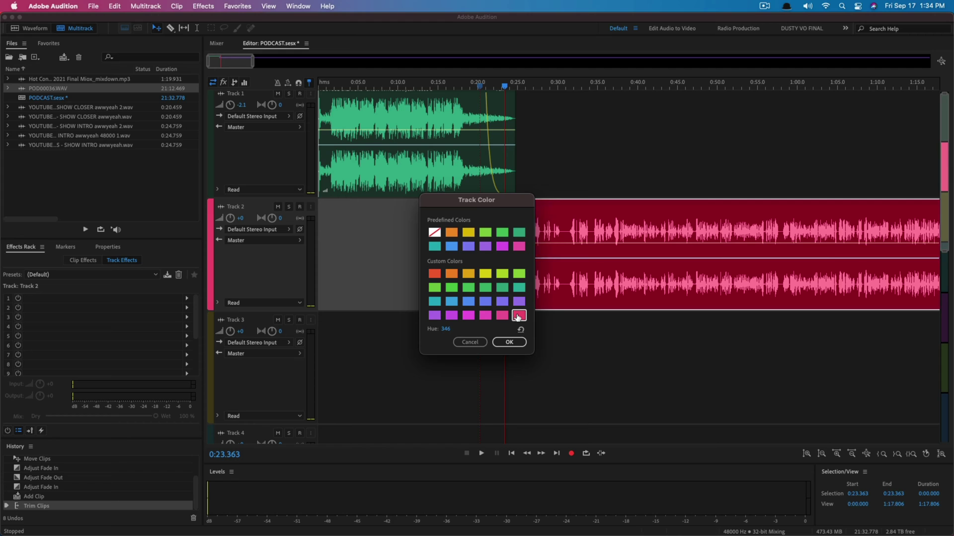
click(510, 342)
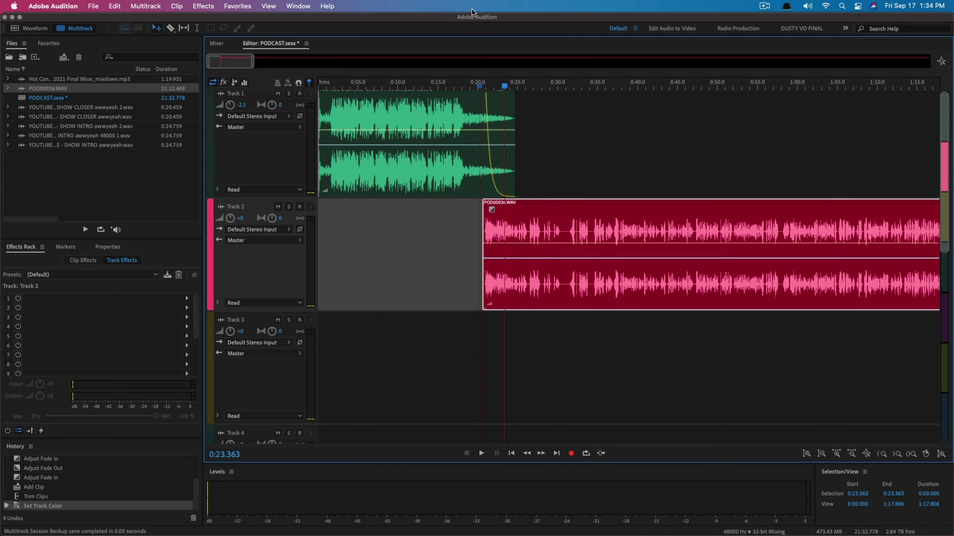
- Play from 0:21.208 to hear the transition while nudging the interview clip on Track 2
click(487, 88)
key(space)
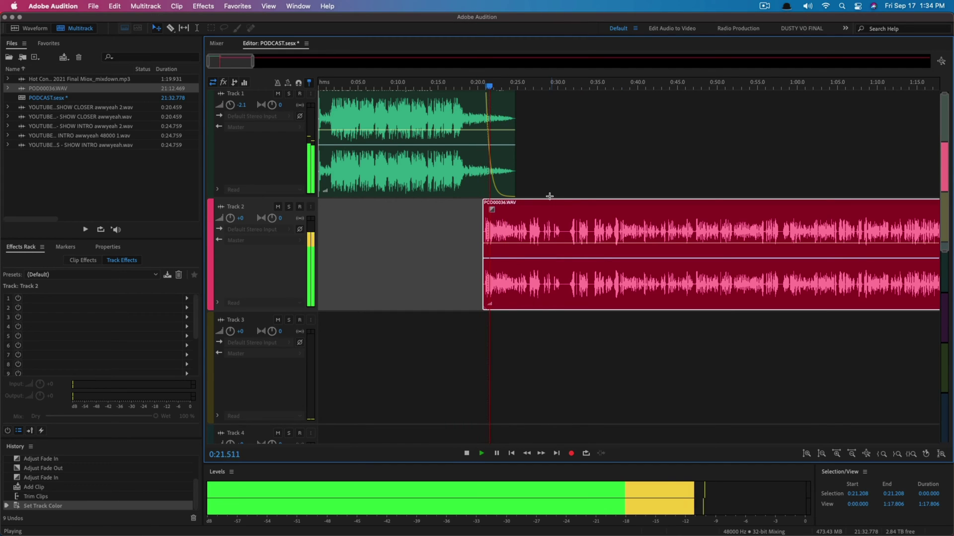
click(547, 214)
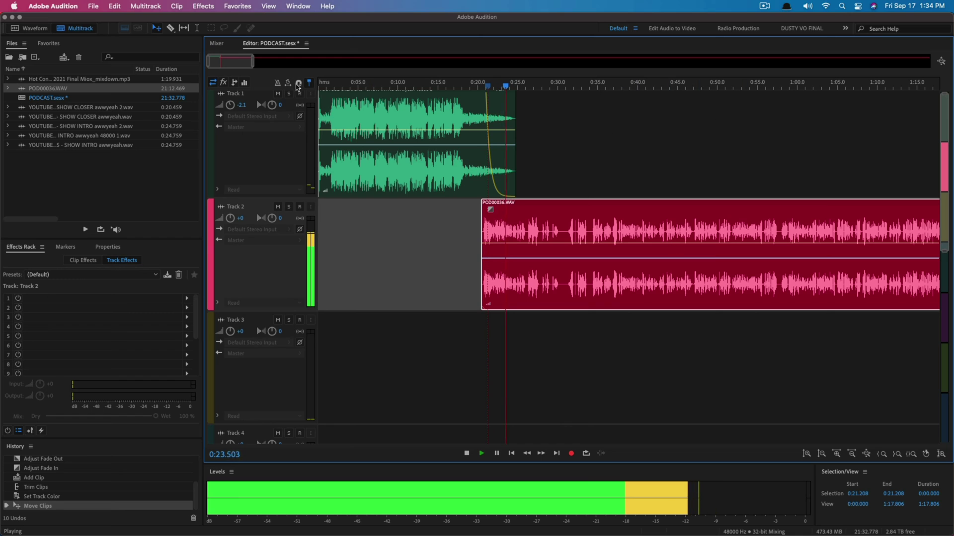
drag(254, 61, 309, 62)
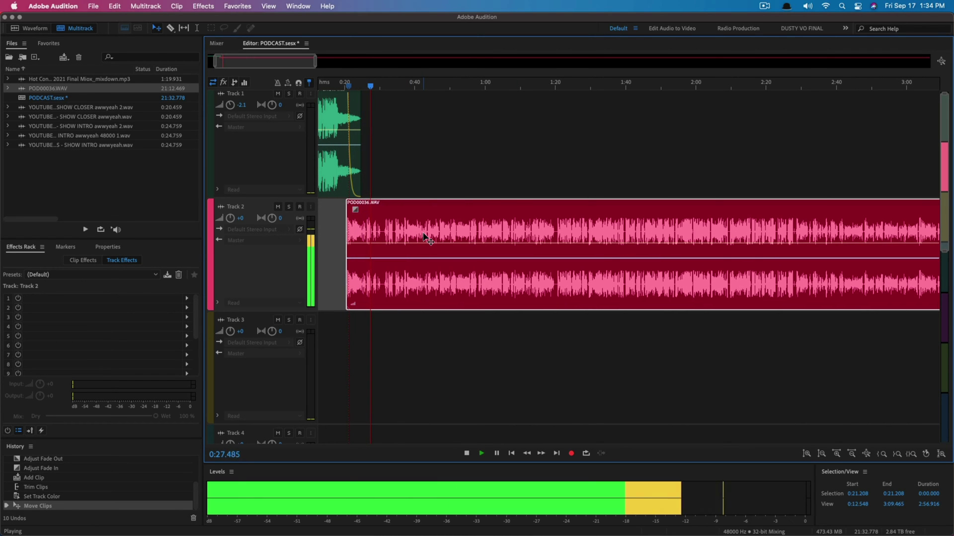
key(space)
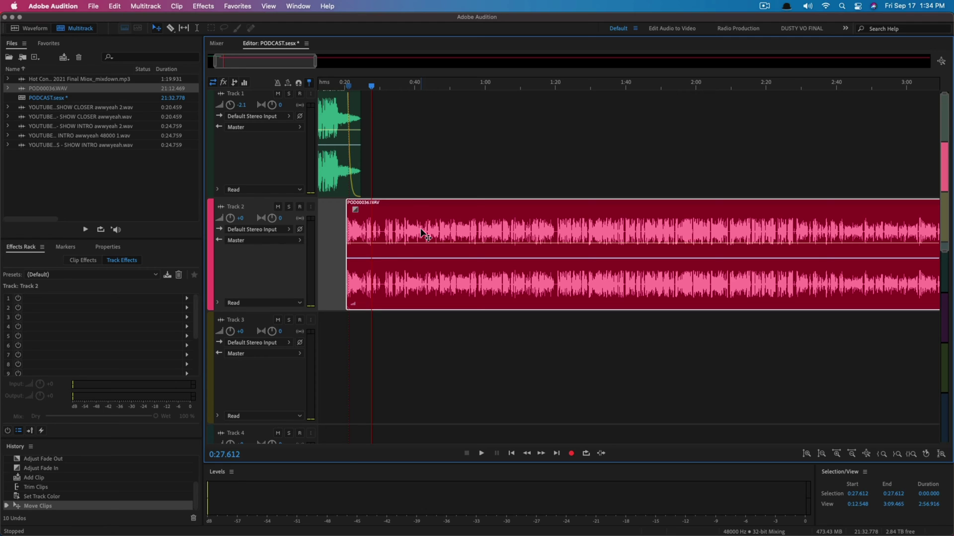
- Open POD00036.WAV in Waveform view, zoom in, and select 0:30.191 to 0:31.150
double_click(402, 209)
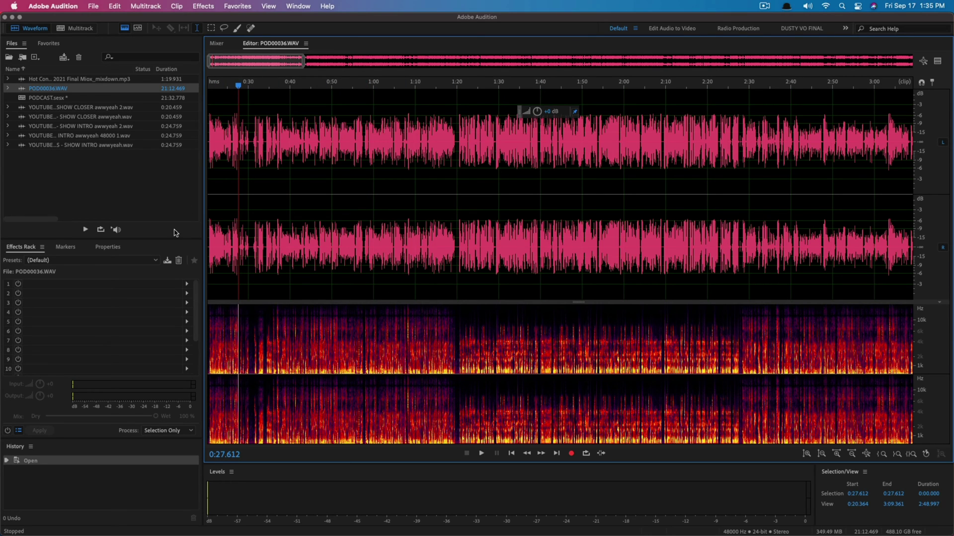
scroll(382, 122, up, 4)
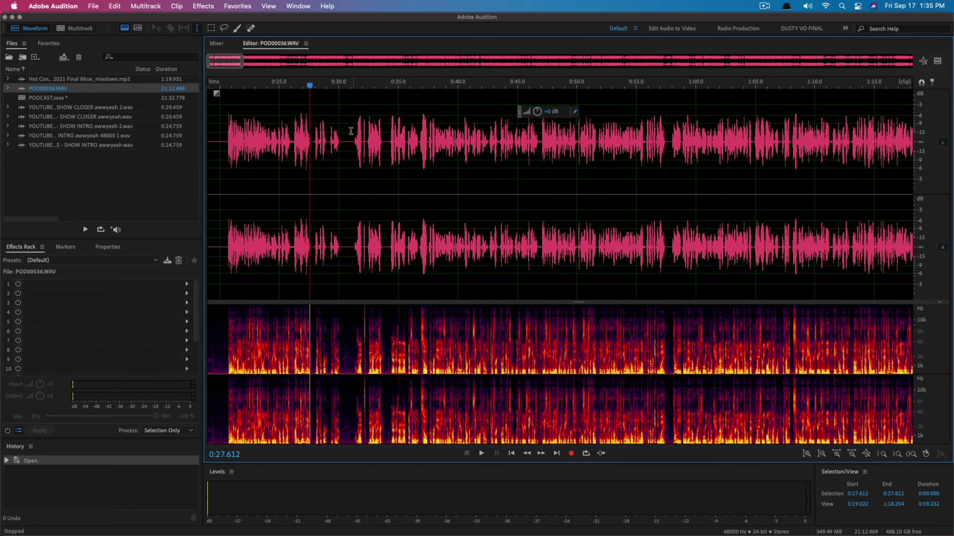
scroll(349, 132, up, 2)
key(space)
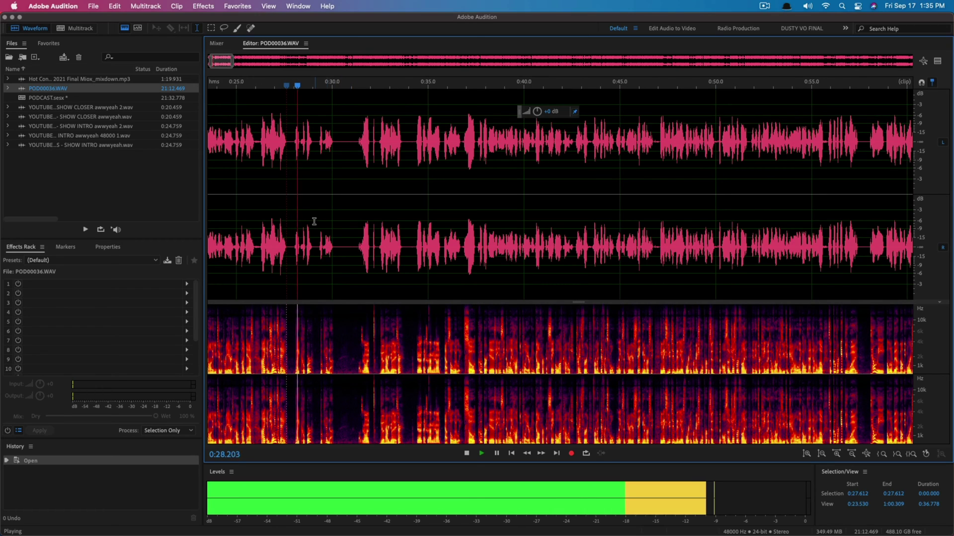
key(space)
drag(336, 147, 354, 156)
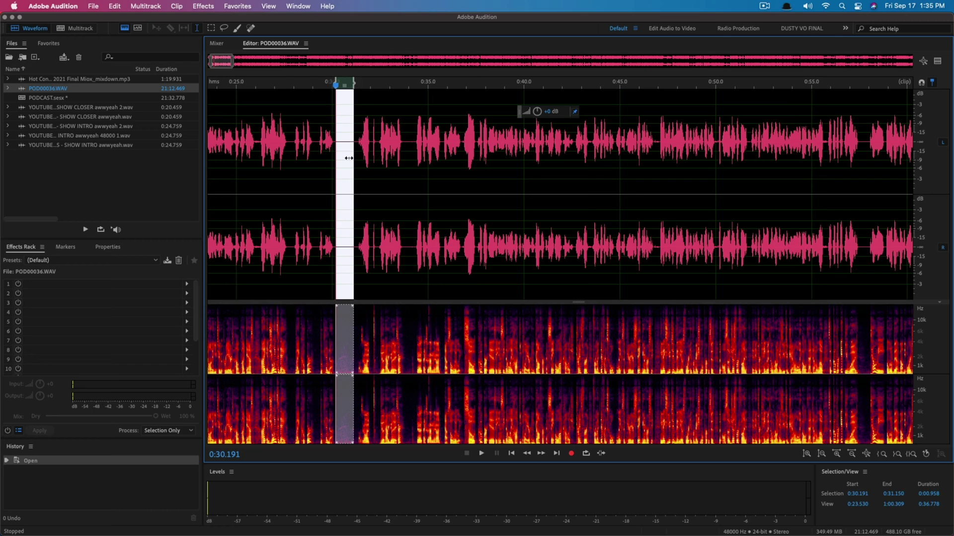
- Capture the quiet pause as a noise print, then apply Noise Reduction to all of POD00036.WAV
click(212, 8)
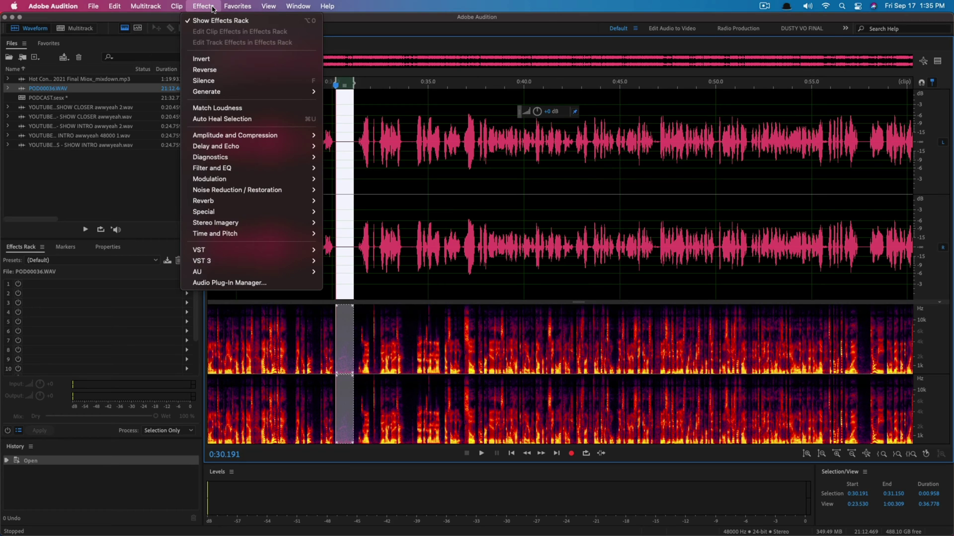
mouse_move(228, 134)
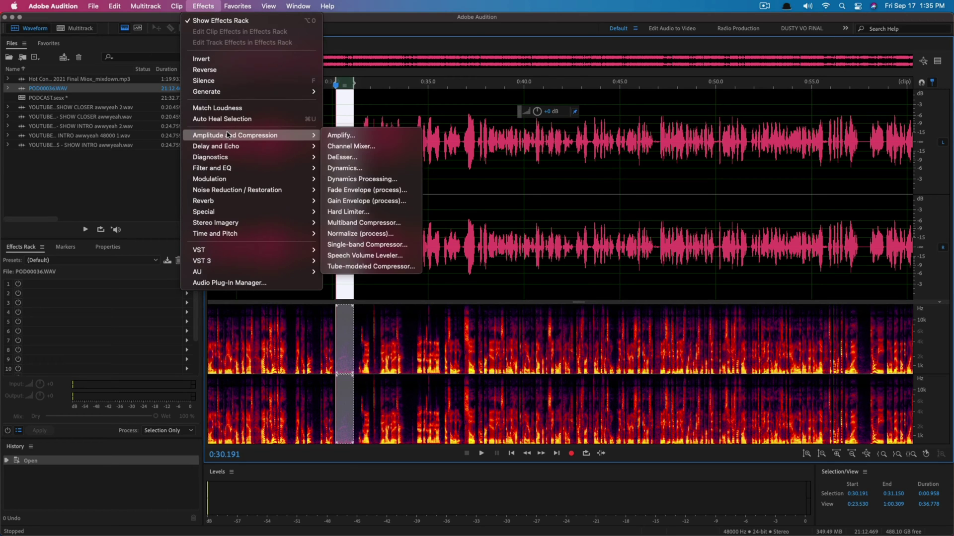
mouse_move(252, 191)
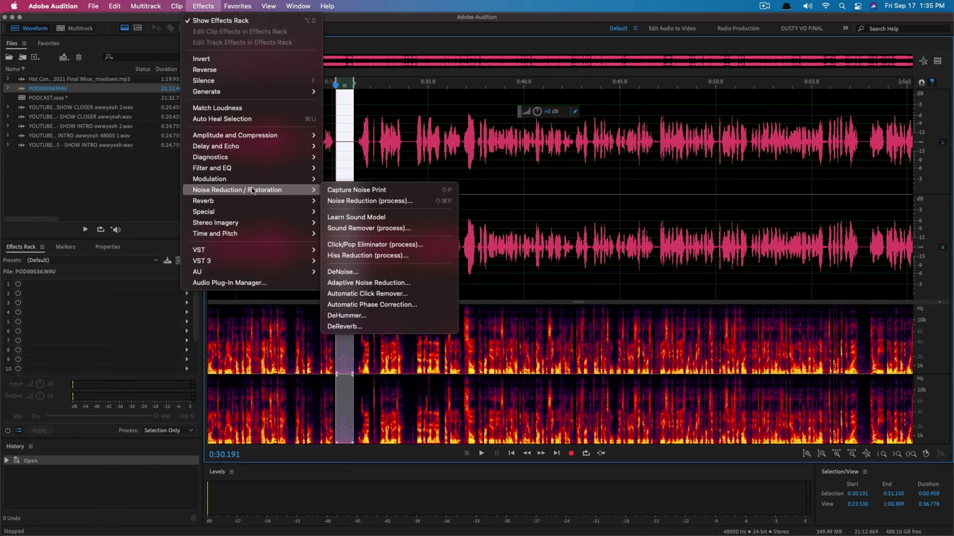
click(351, 193)
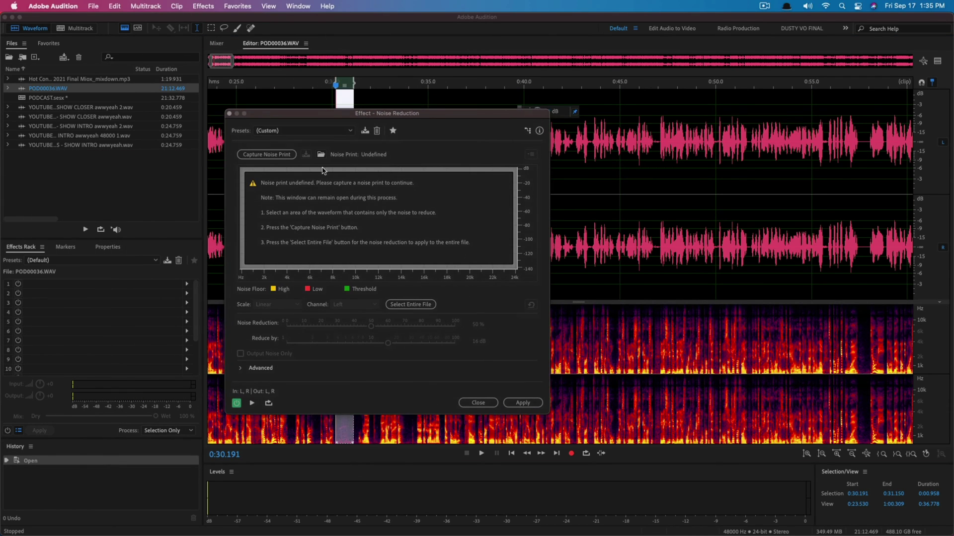
click(263, 156)
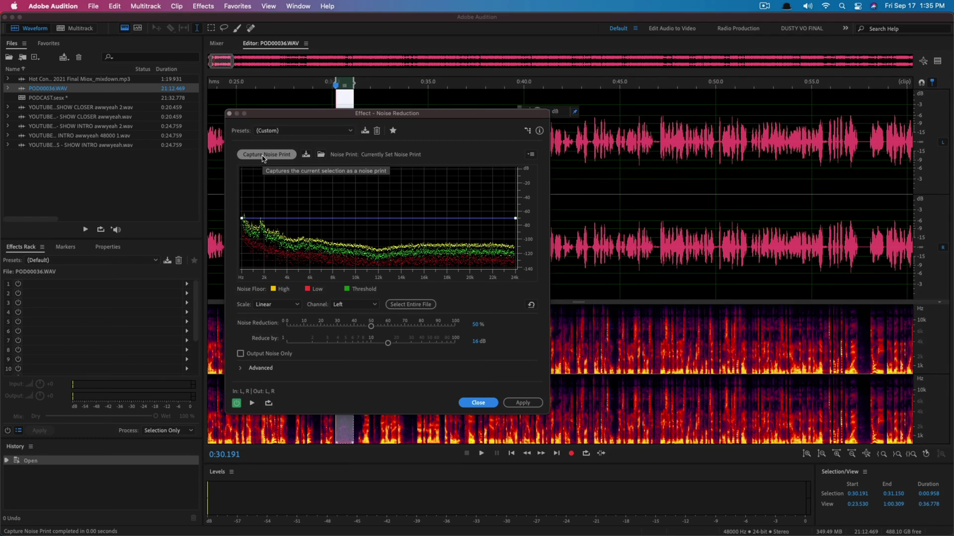
key(super+a)
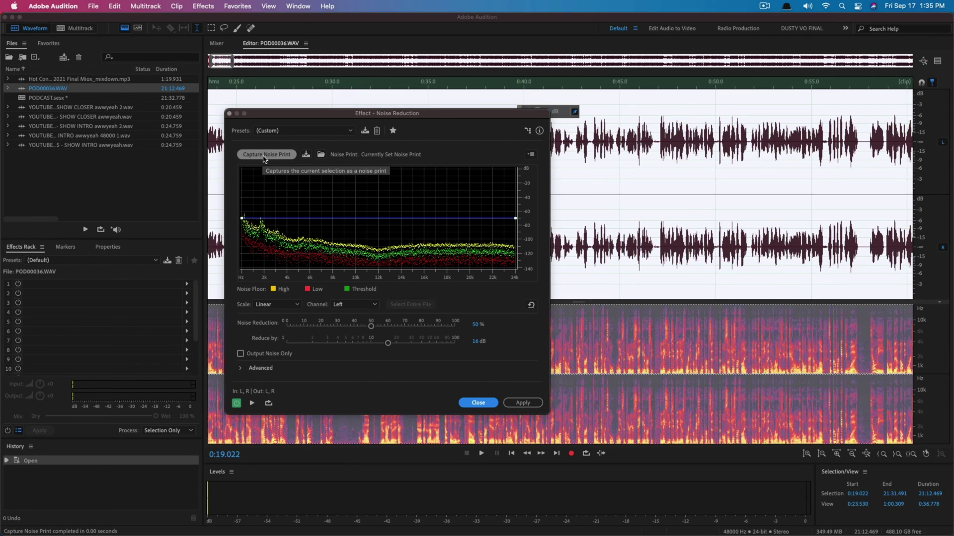
click(523, 403)
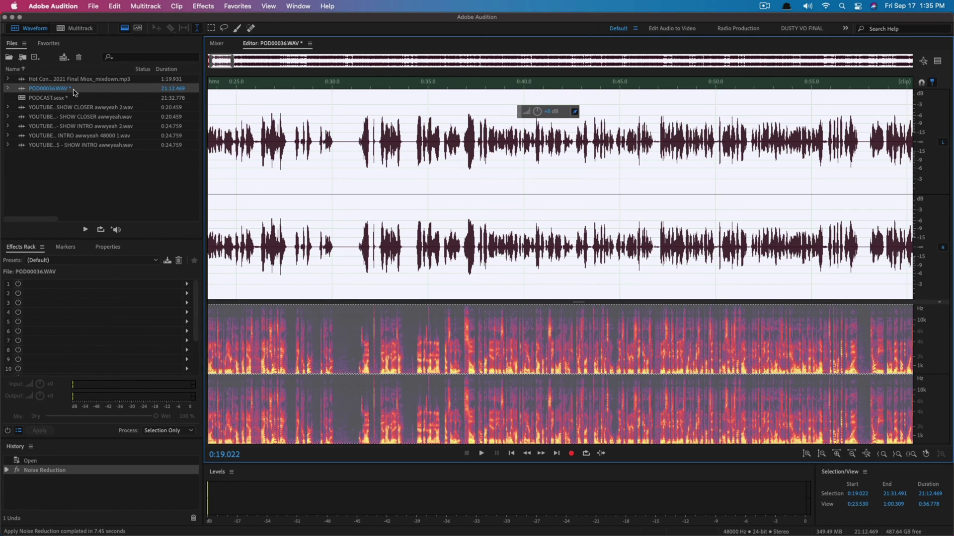
- Reopen the PODCAST.sesx multitrack session, enlarge the tracks, and play it briefly
double_click(54, 99)
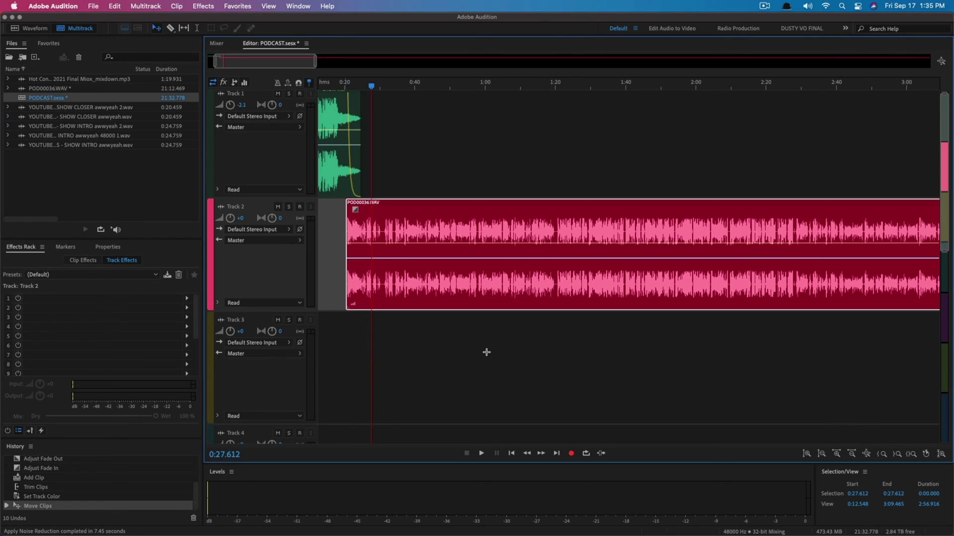
scroll(314, 322, up, 2)
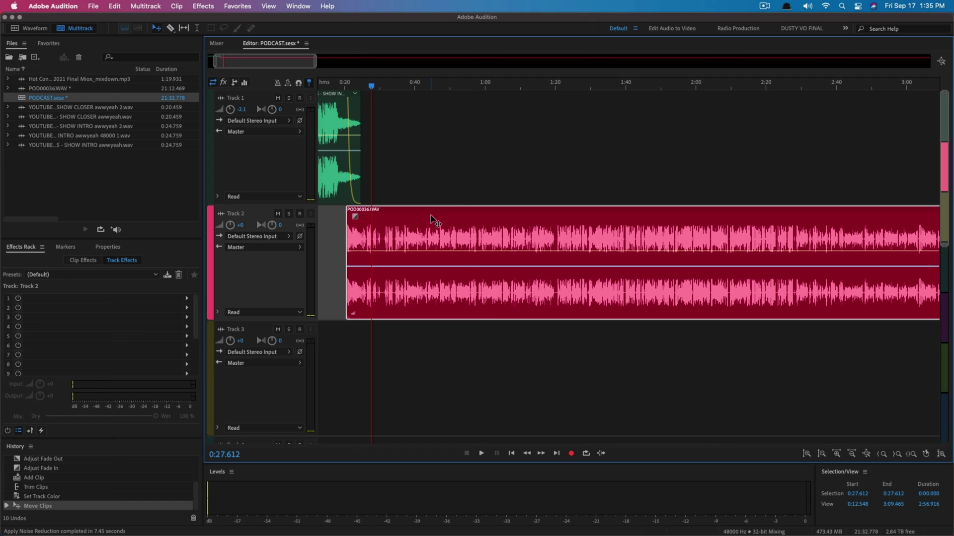
scroll(266, 249, down, 3)
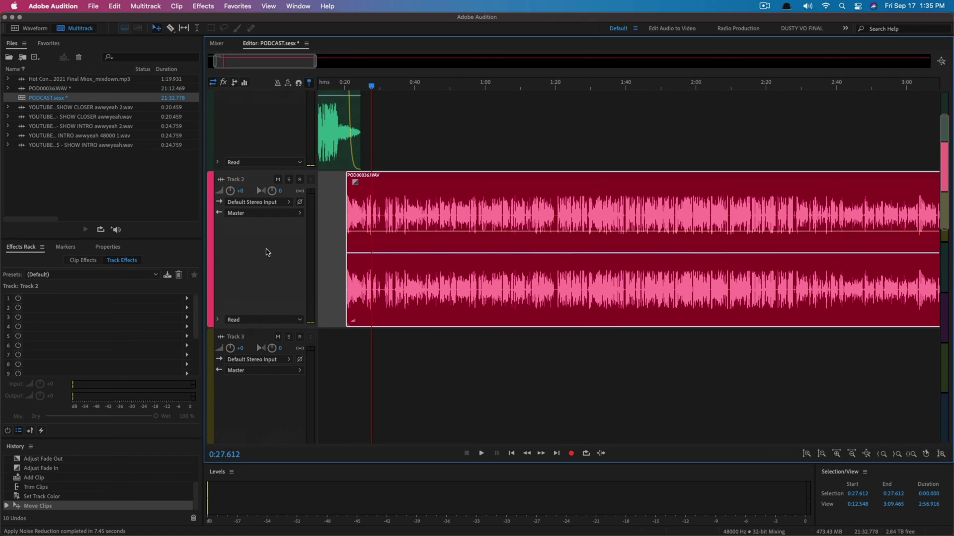
key(space)
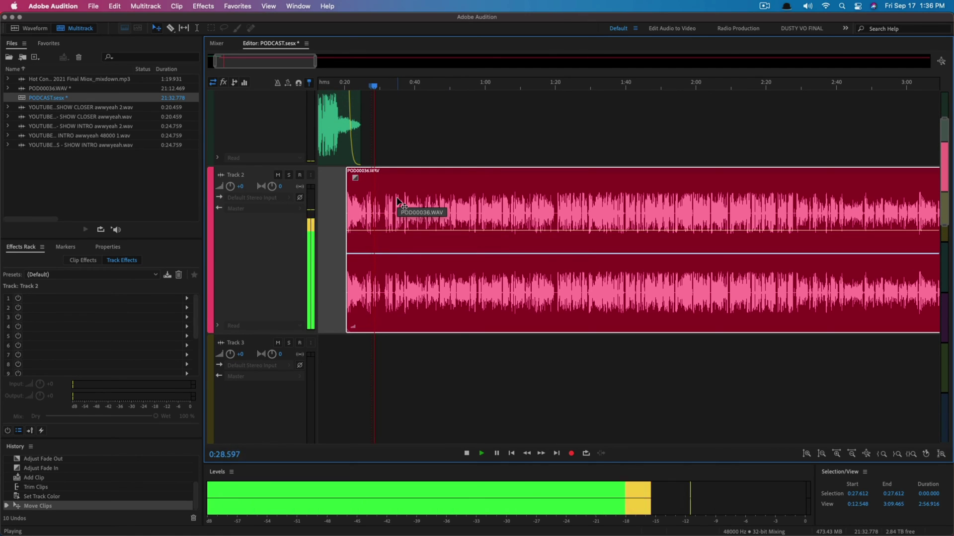
key(space)
- Zoom in around the interview start and set the playhead to 0:27.853
click(372, 85)
key(space)
key(space)
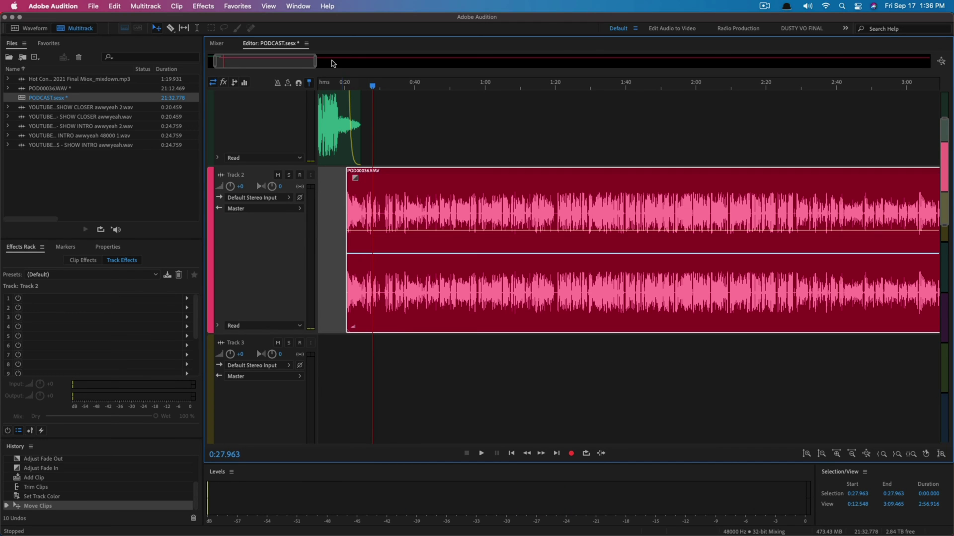
drag(315, 64, 249, 63)
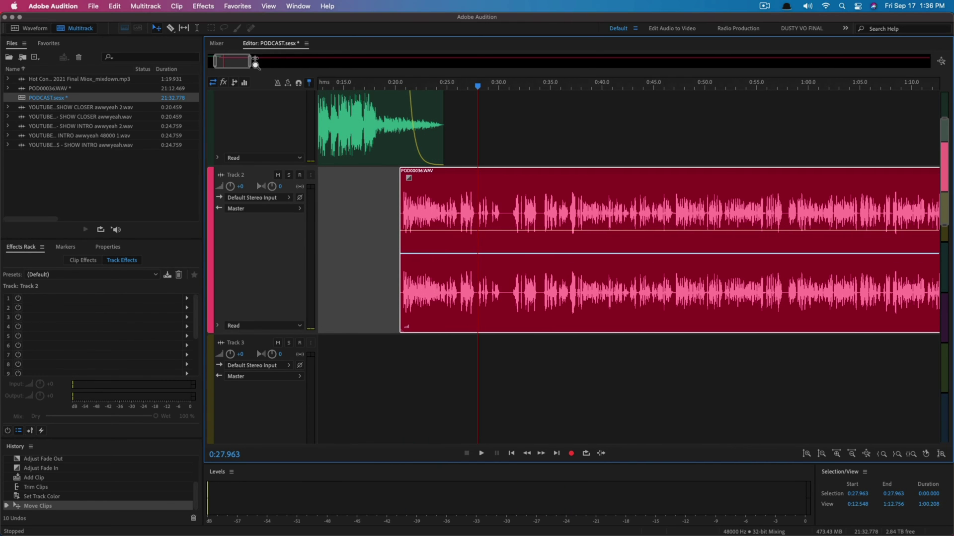
drag(478, 89, 476, 86)
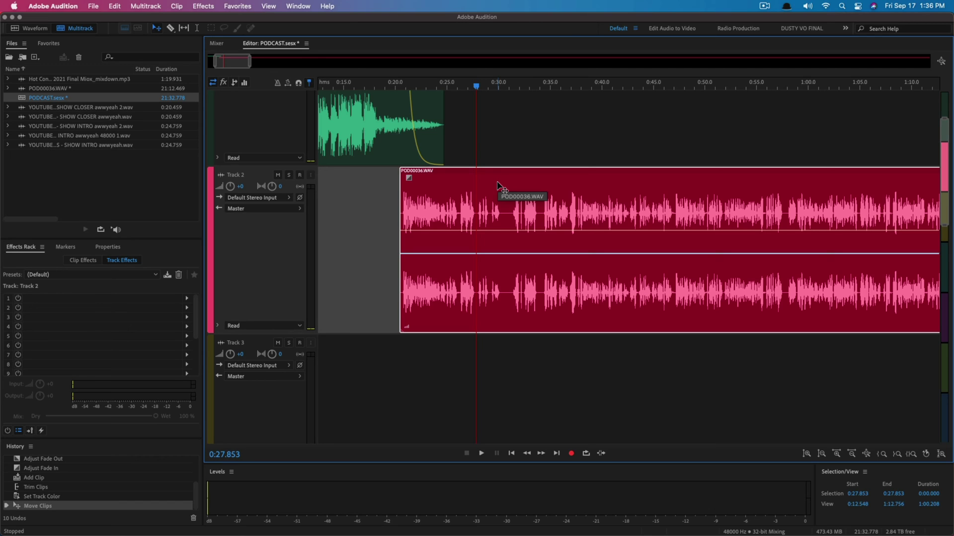
- Split the Track 2 interview at 0:27.853, butt the later part against the earlier, and listen to the join
key(super+k)
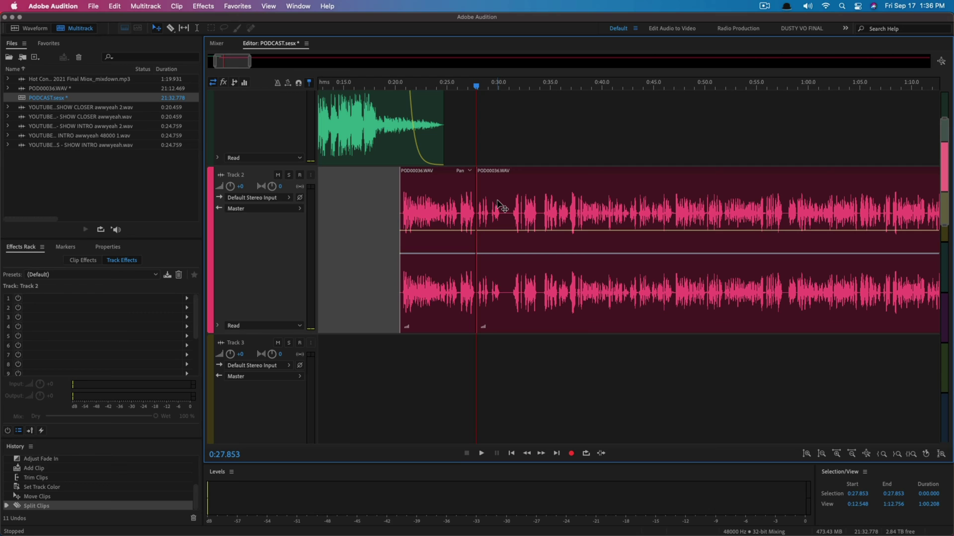
drag(498, 203, 521, 195)
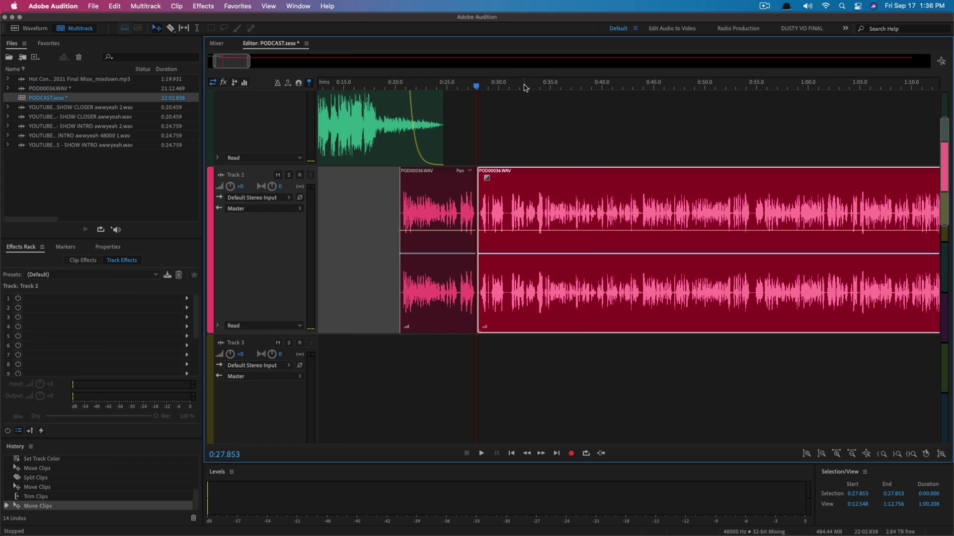
key(space)
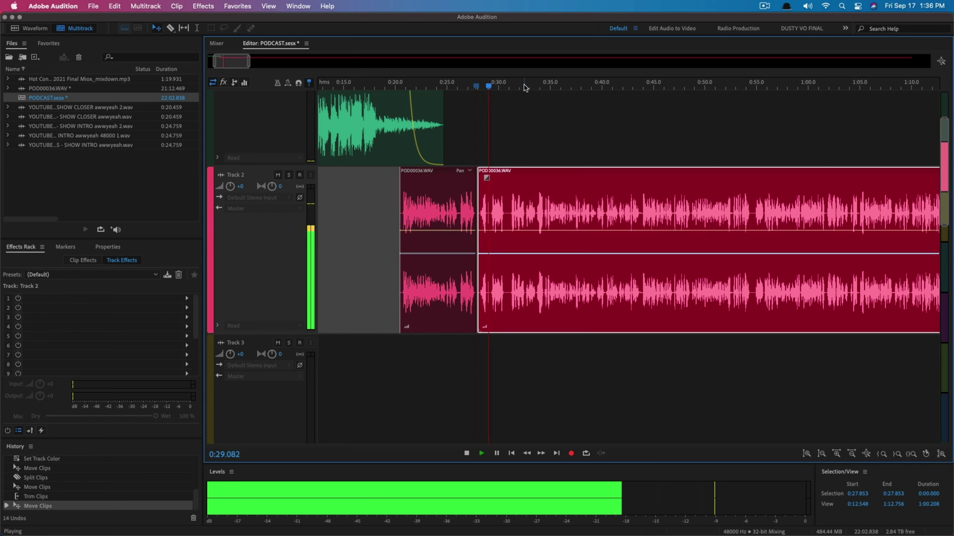
key(space)
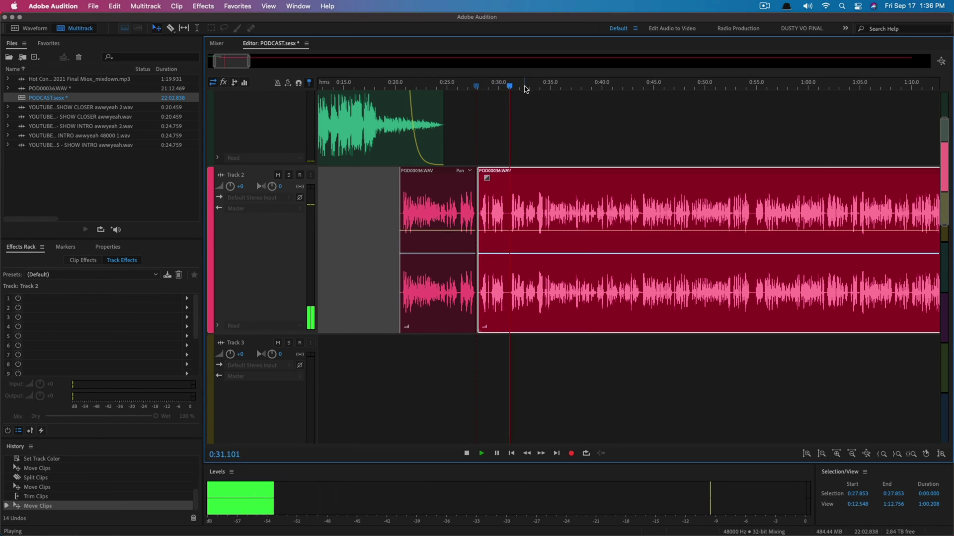
- Split the interview at 0:30.837, delete the short piece between the splits, and close the gap
key(j)
key(k)
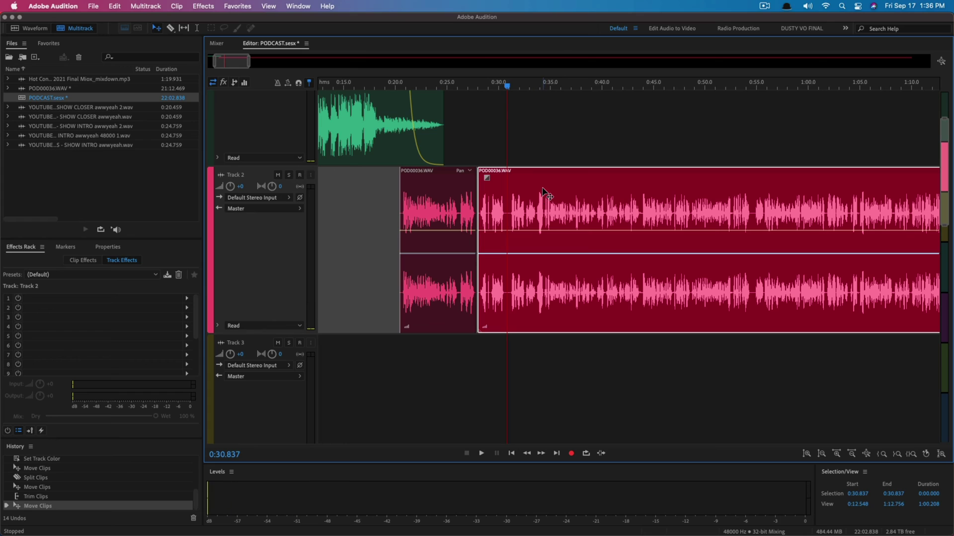
key(super+k)
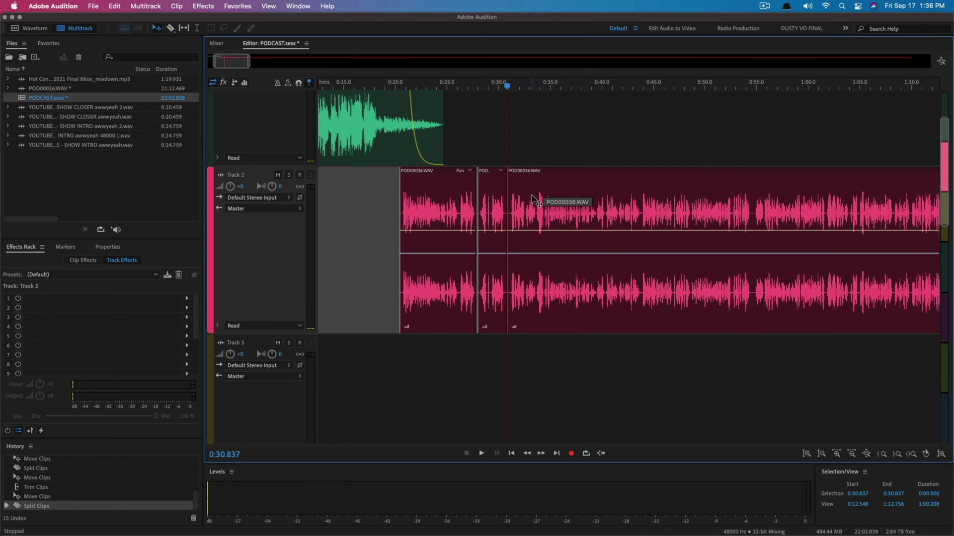
click(496, 188)
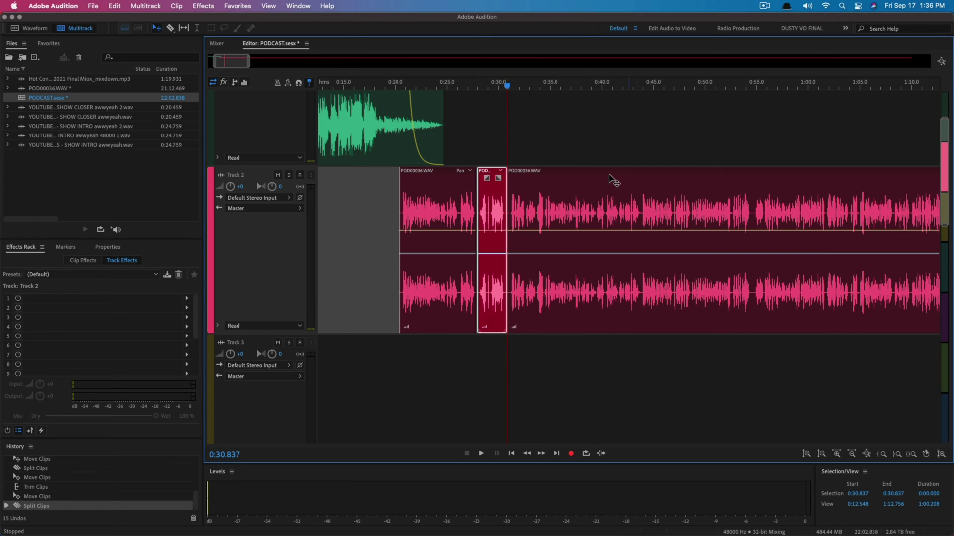
key(Delete)
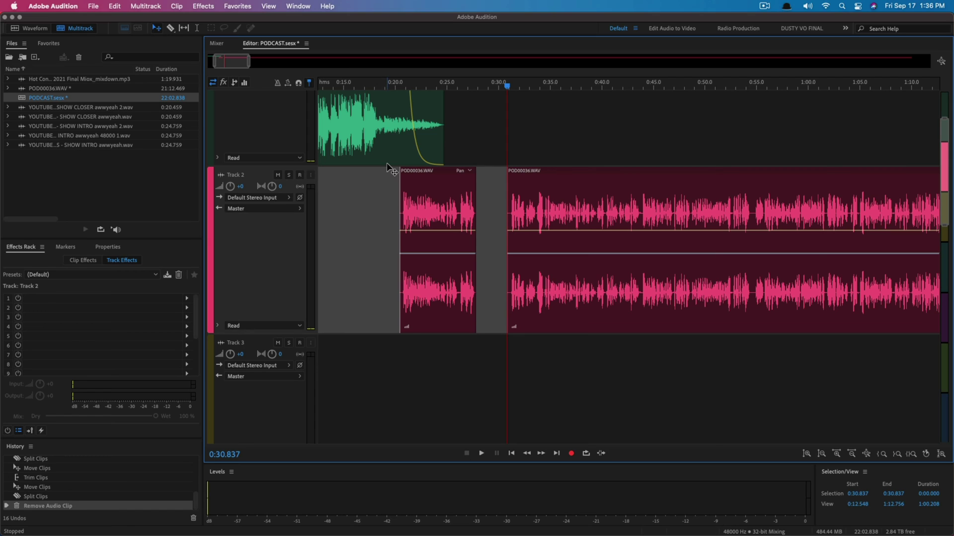
drag(558, 197, 530, 193)
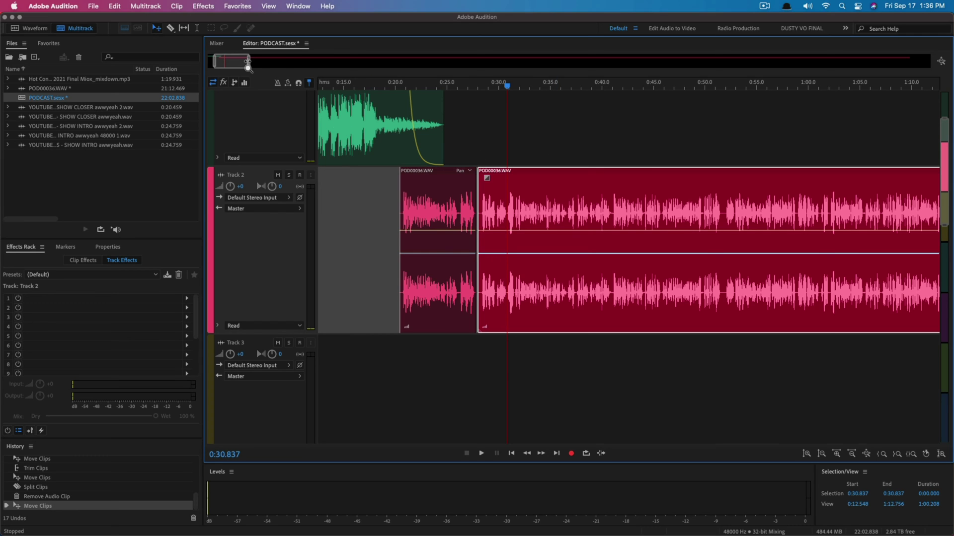
drag(251, 62, 894, 59)
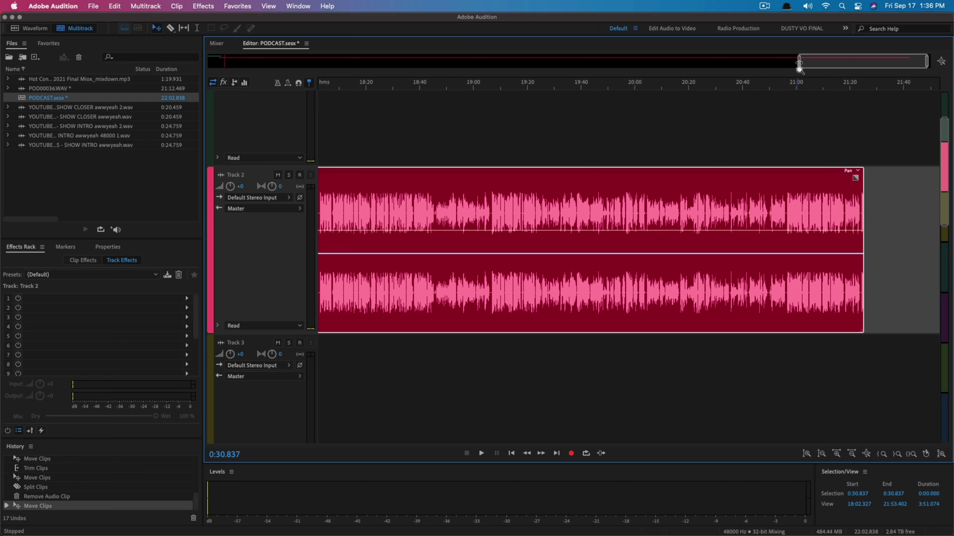
- Drop the show closer onto Track 3 at the interview's end (~21:23) and add fade-in and fade-out
drag(798, 61, 873, 63)
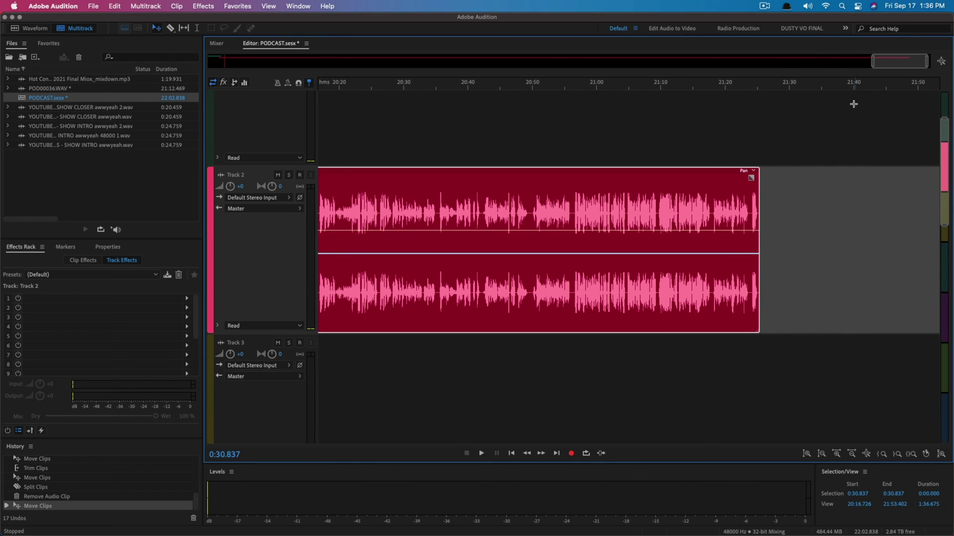
drag(82, 120, 794, 341)
click(743, 86)
key(space)
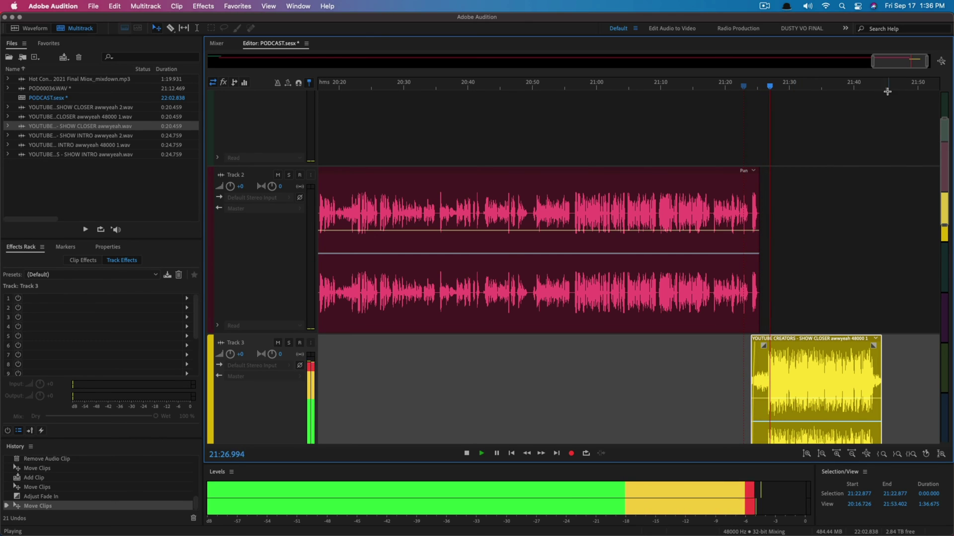
drag(873, 345, 867, 346)
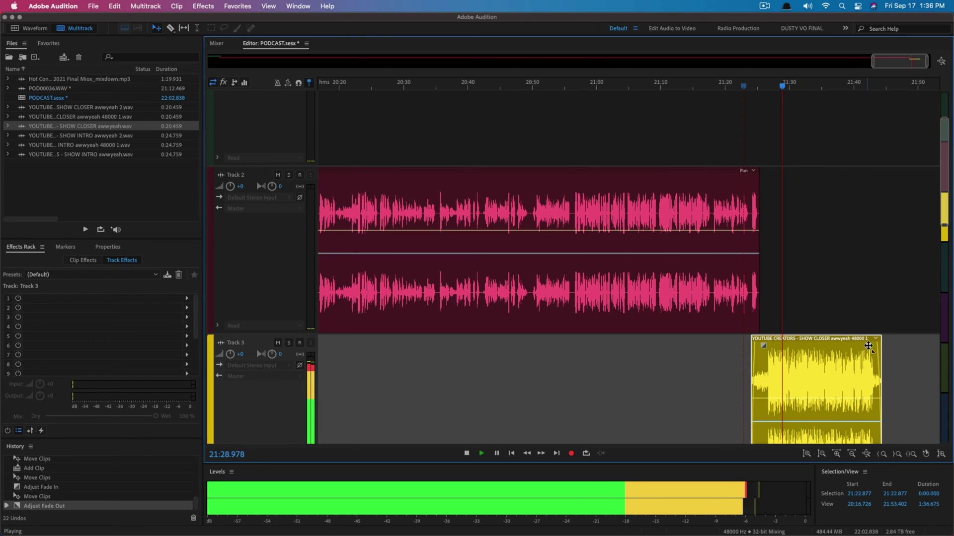
scroll(851, 197, down, 1)
scroll(792, 198, down, 5)
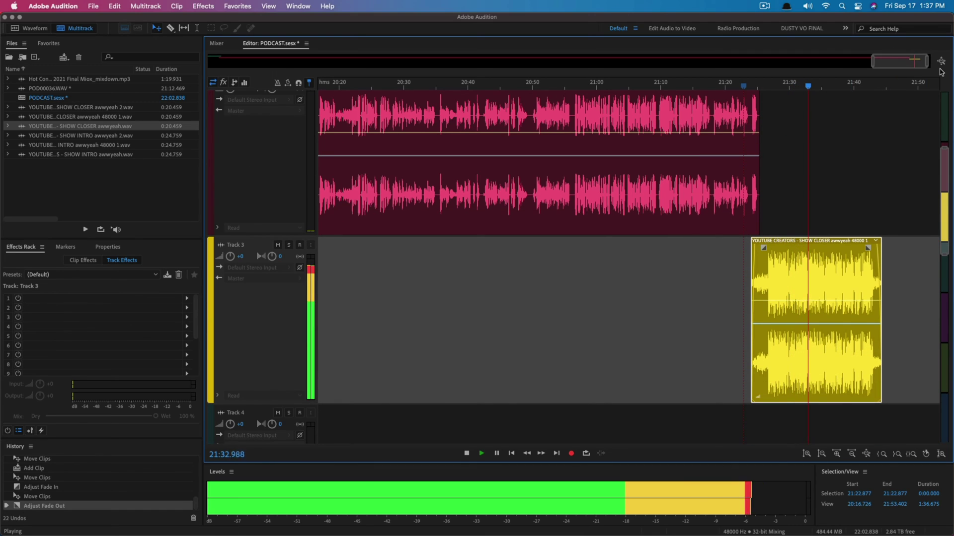
key(space)
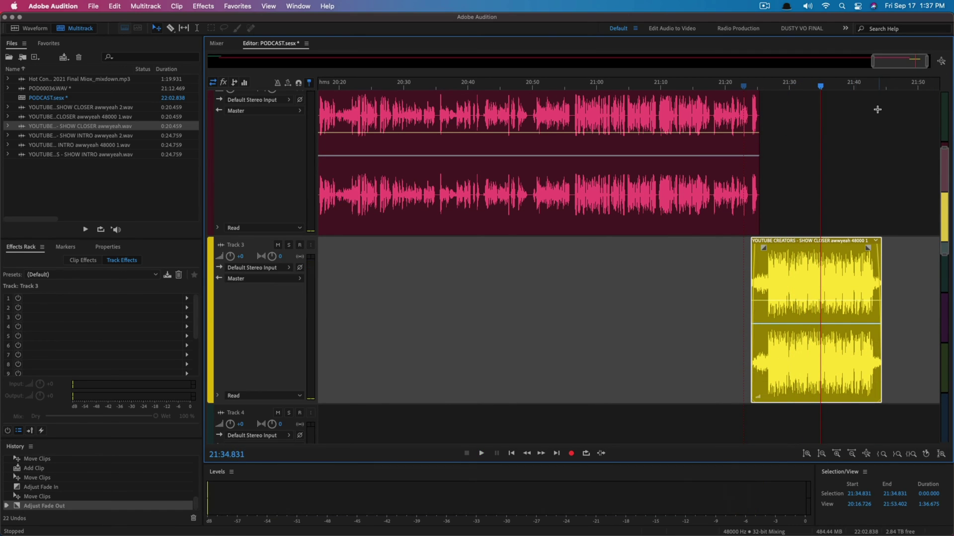
- Zoom out fully, zoom into the session's second half, and play from around 12:40
click(941, 62)
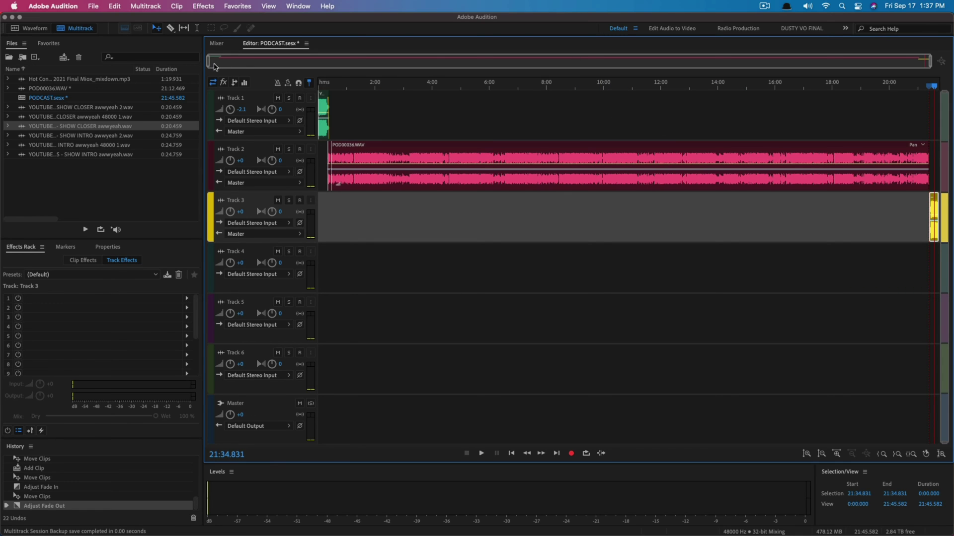
drag(208, 61, 578, 62)
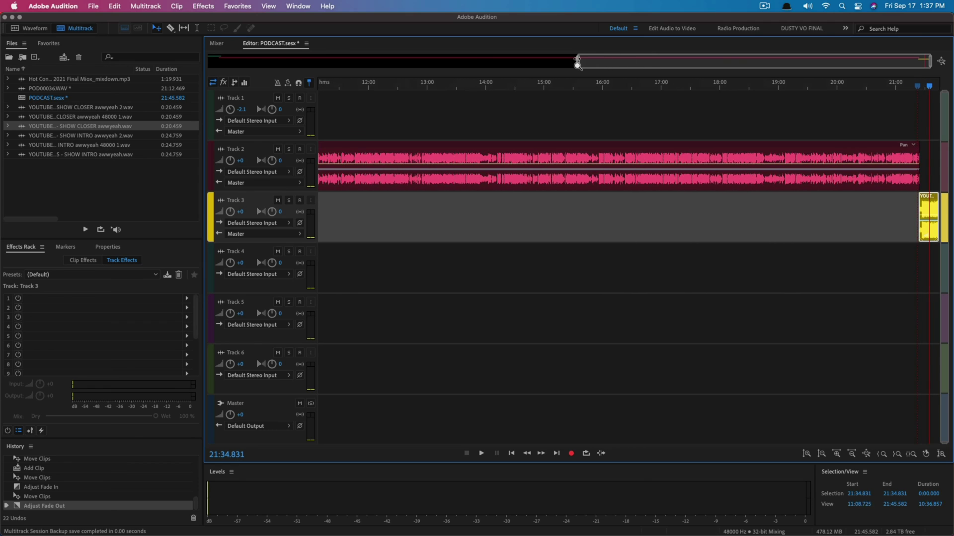
scroll(298, 218, up, 4)
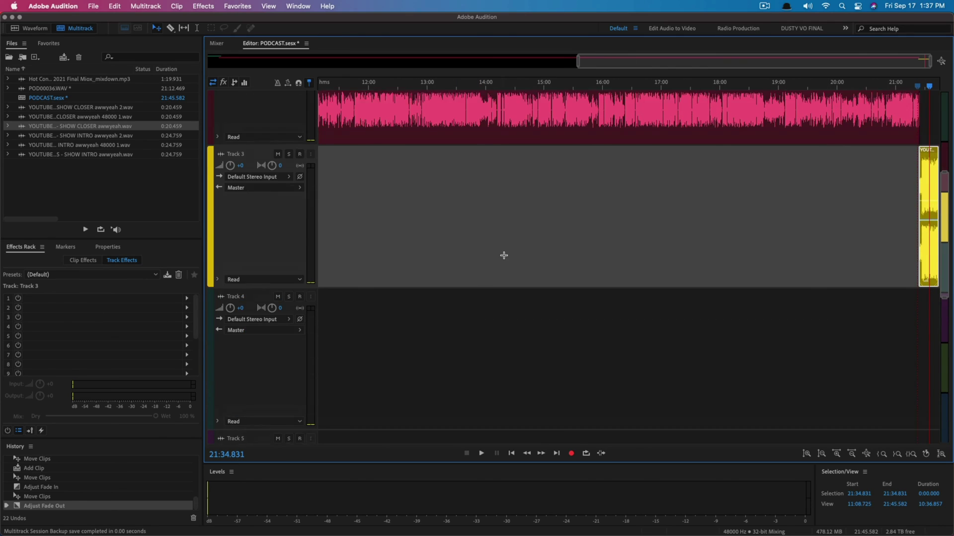
scroll(477, 208, up, 3)
click(409, 87)
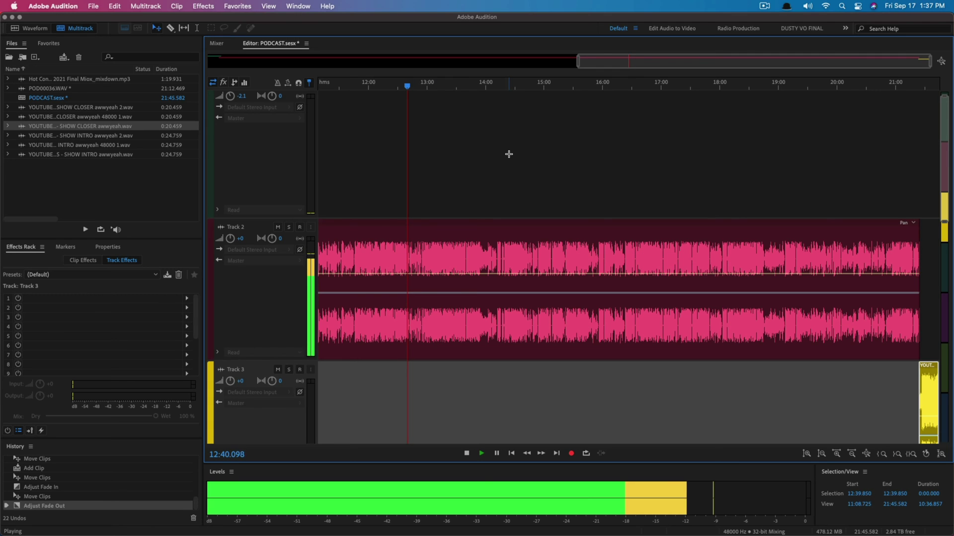
key(space)
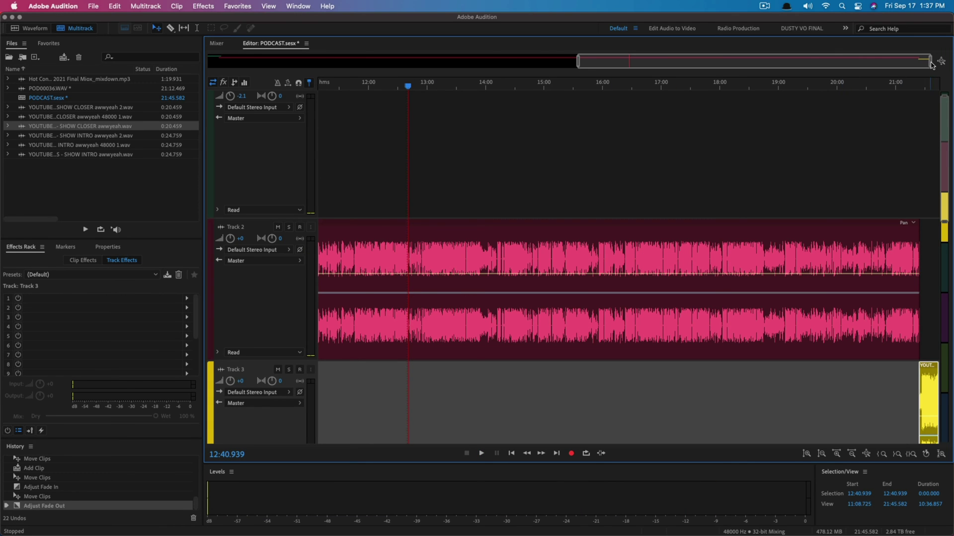
- Split the Track 2 interview at 12:41.442 and push the later part right to open a gap
drag(929, 61, 729, 61)
scroll(705, 62, up, 5)
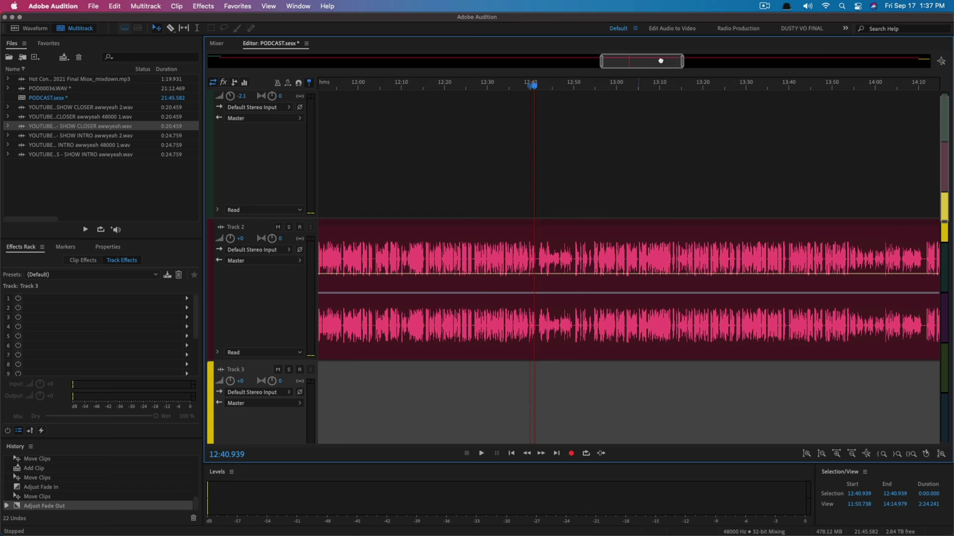
key(space)
key(space)
click(563, 242)
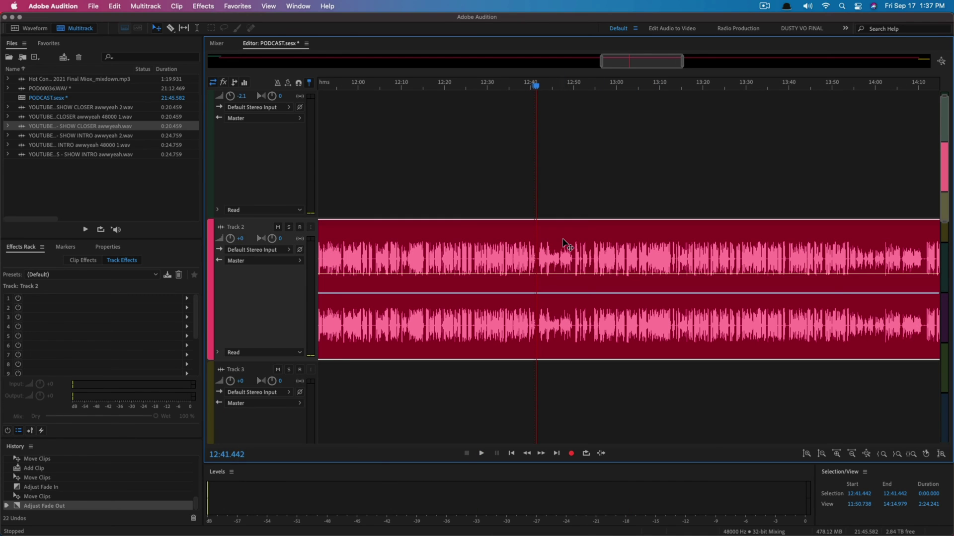
key(super+k)
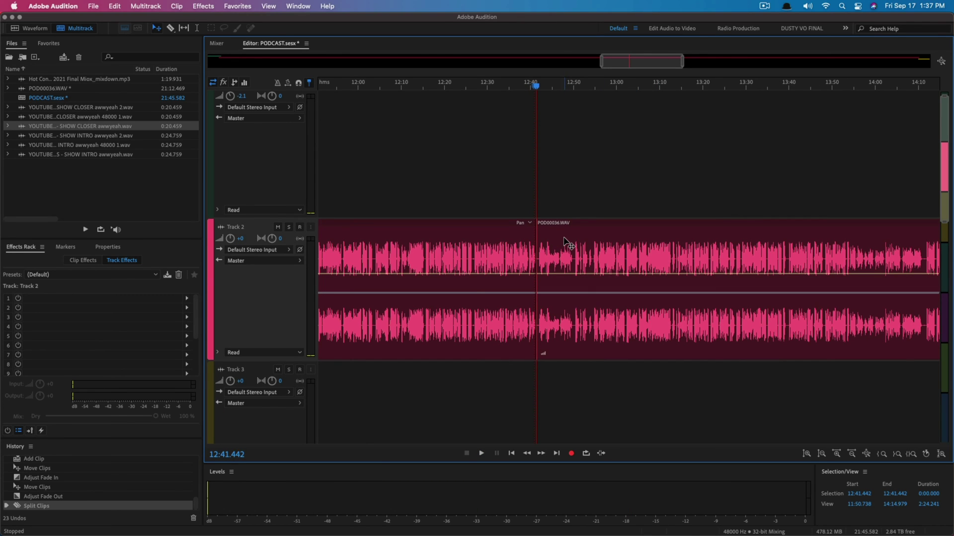
drag(570, 240, 723, 241)
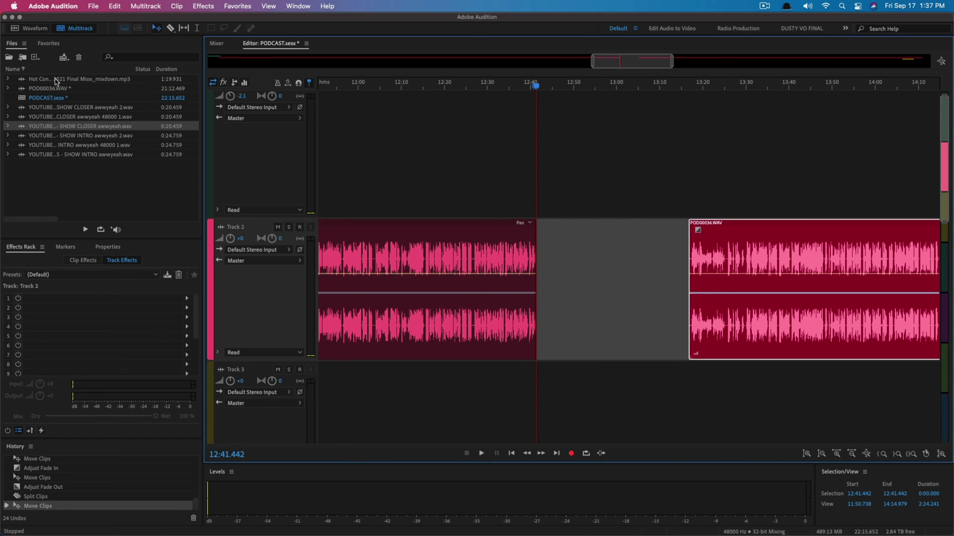
- Place the Hot Content Ad Spot mixdown on Track 3 in the gap and play back the insertion
drag(55, 81, 536, 411)
scroll(517, 405, down, 3)
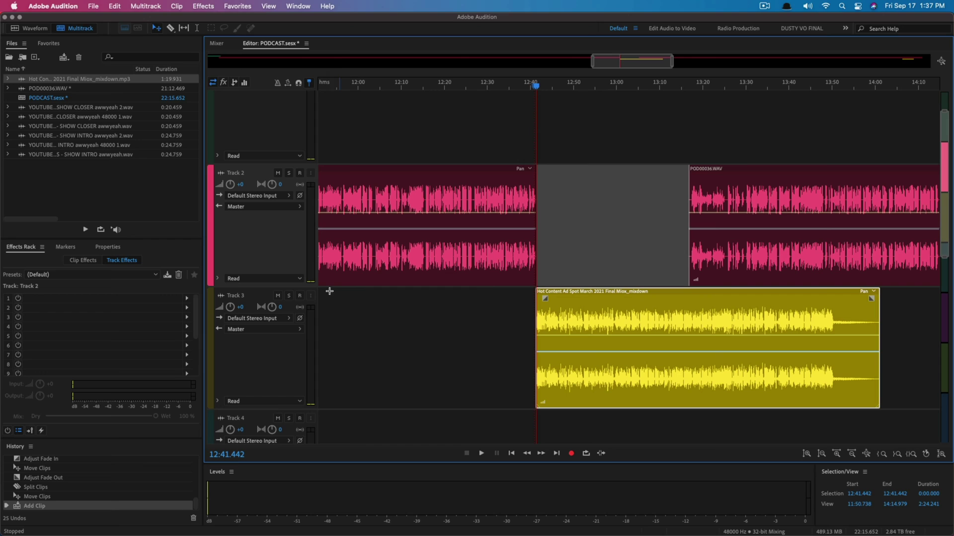
scroll(343, 318, up, 3)
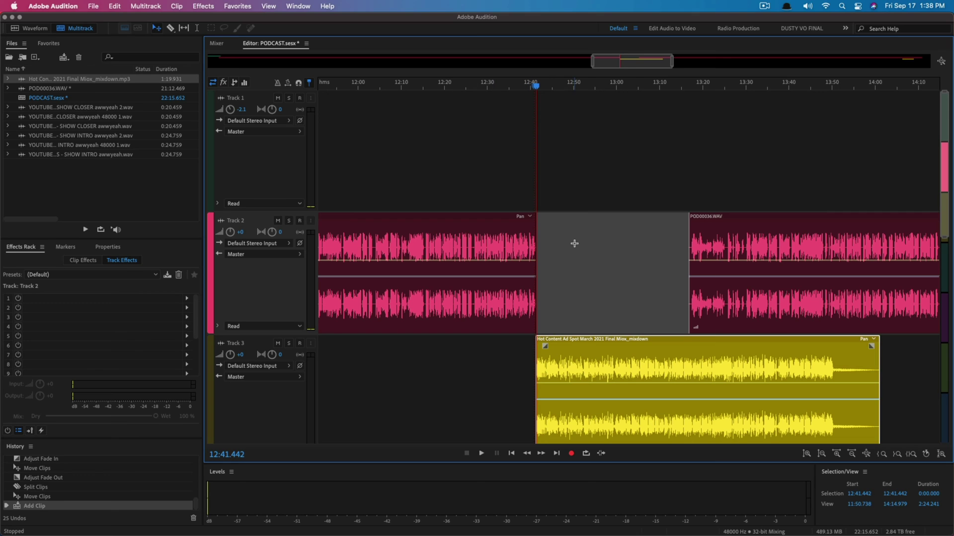
scroll(574, 243, down, 2)
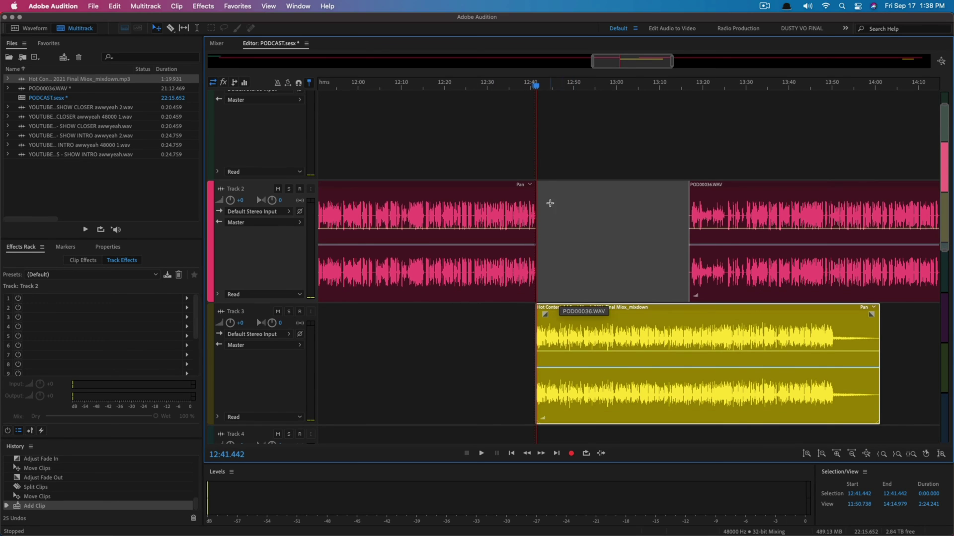
key(space)
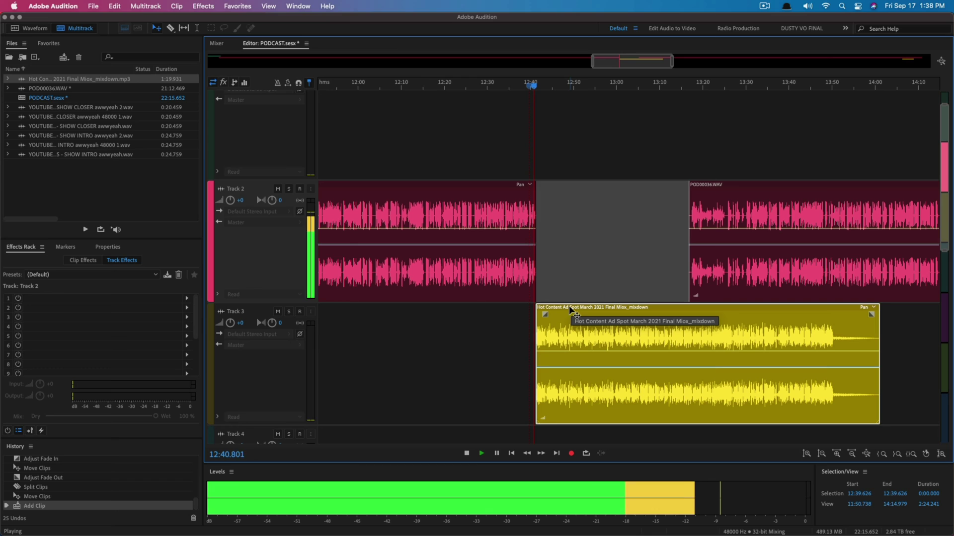
key(space)
- Move the second interview clip to resume where the ad ends, around 13:51, and preview the transition
drag(728, 200, 843, 315)
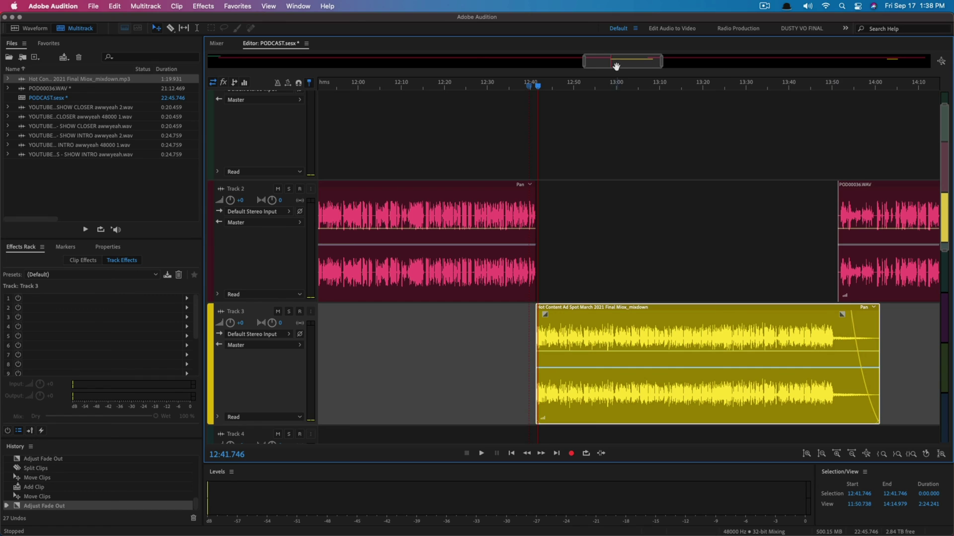
drag(616, 66, 652, 66)
click(536, 85)
key(space)
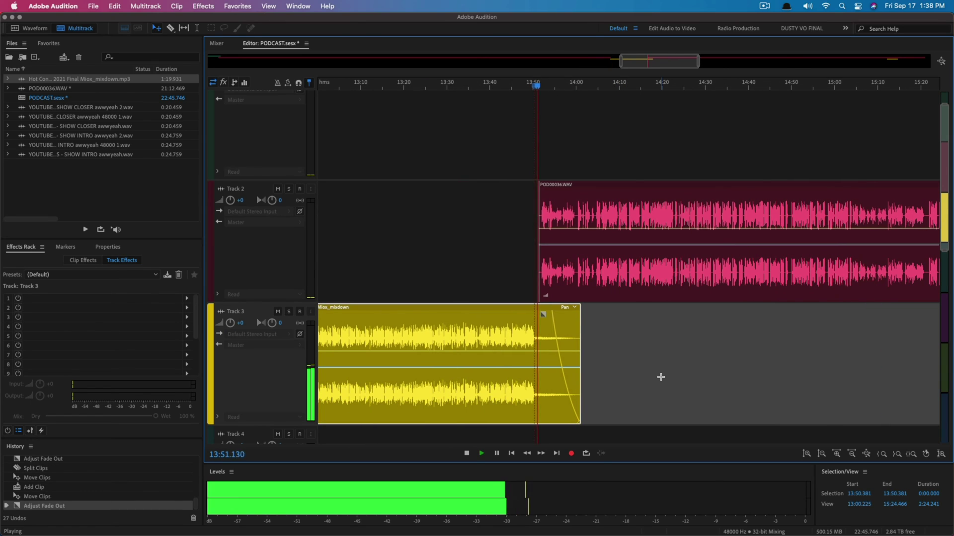
key(space)
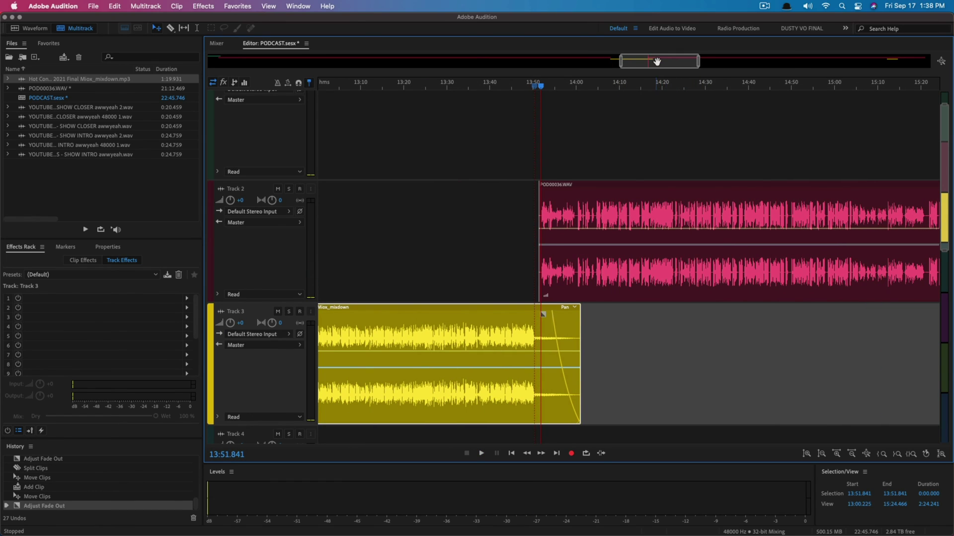
- Move the outro clip to follow the interview at the session end, then view the whole session
drag(656, 61, 890, 62)
drag(630, 308, 939, 425)
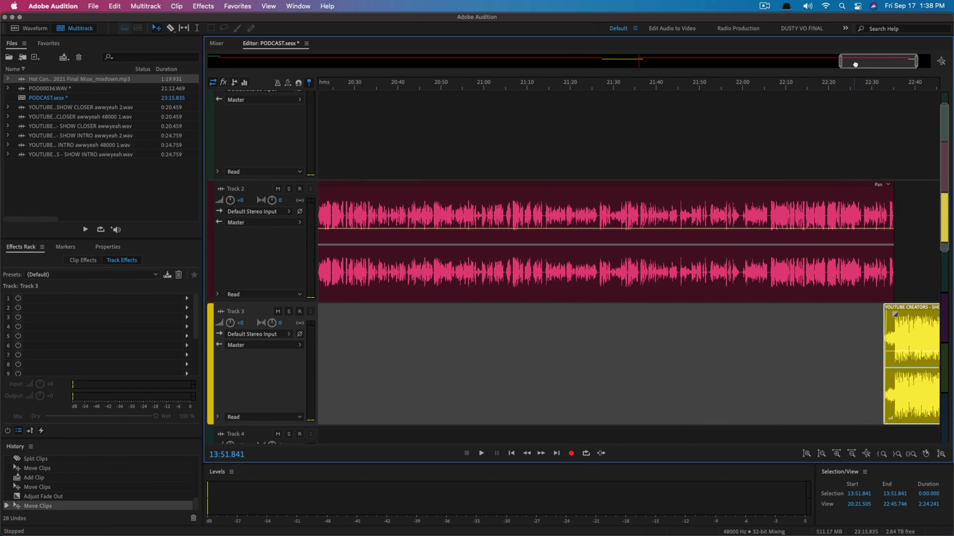
drag(855, 64, 869, 64)
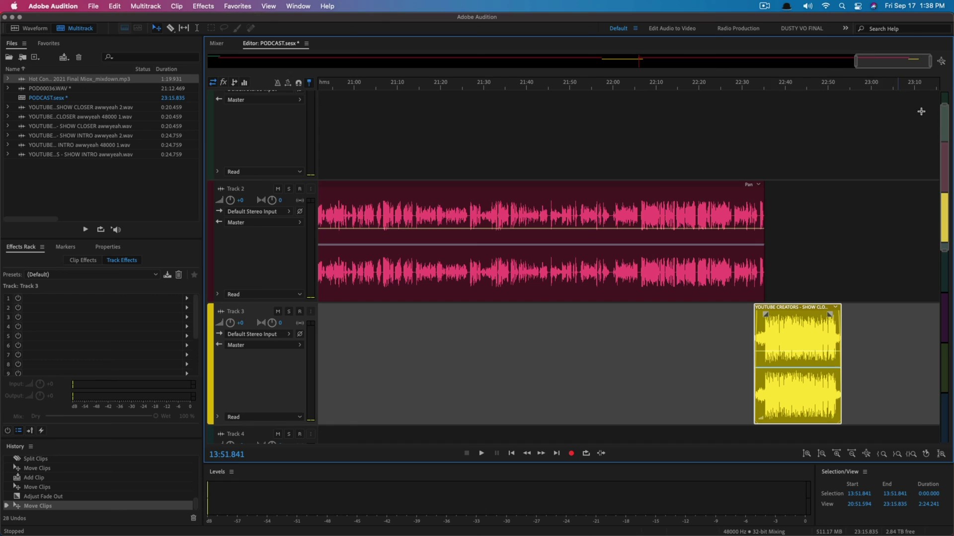
click(942, 60)
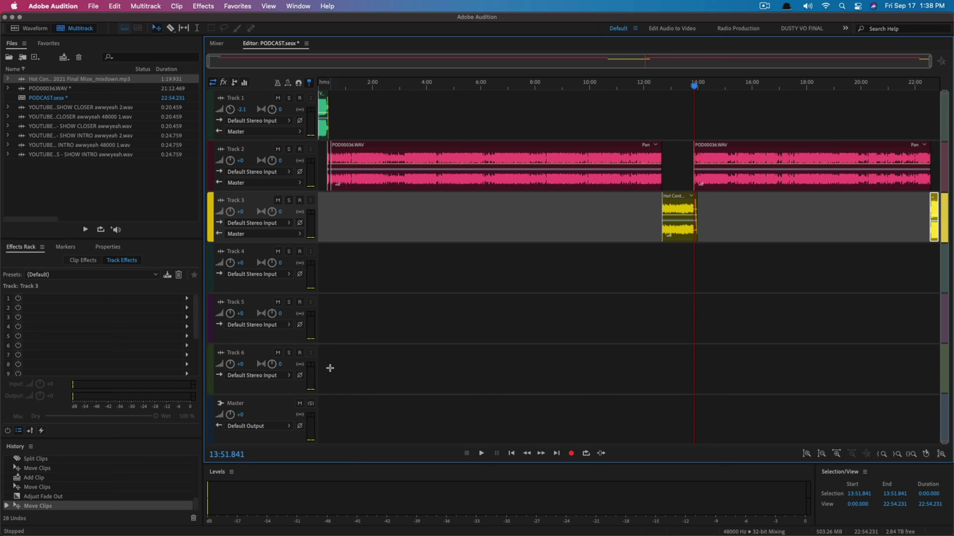
click(93, 5)
mouse_move(124, 205)
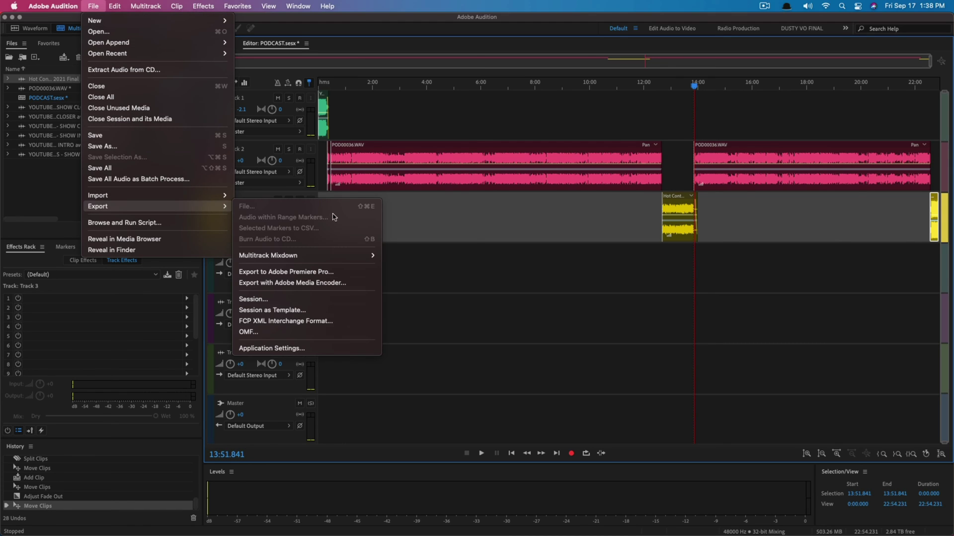
mouse_move(282, 257)
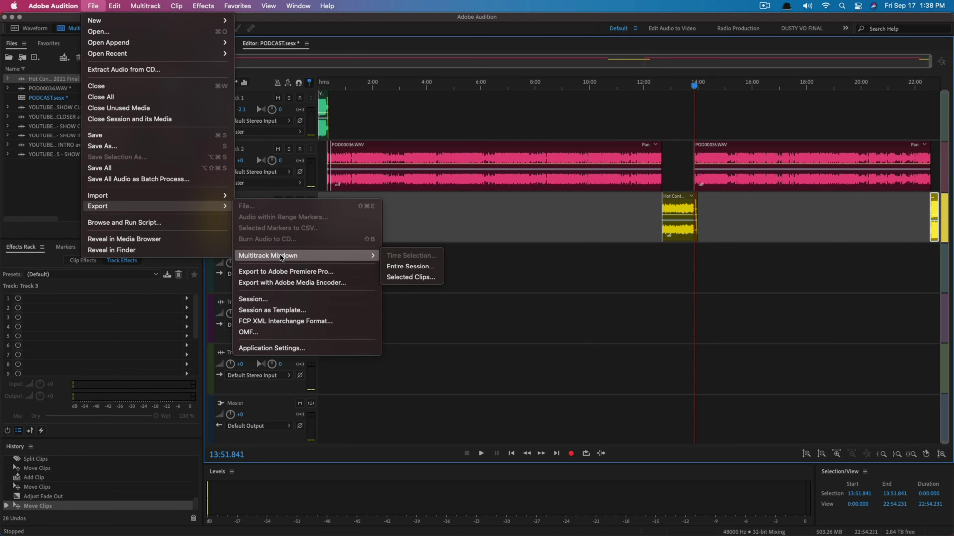
click(406, 267)
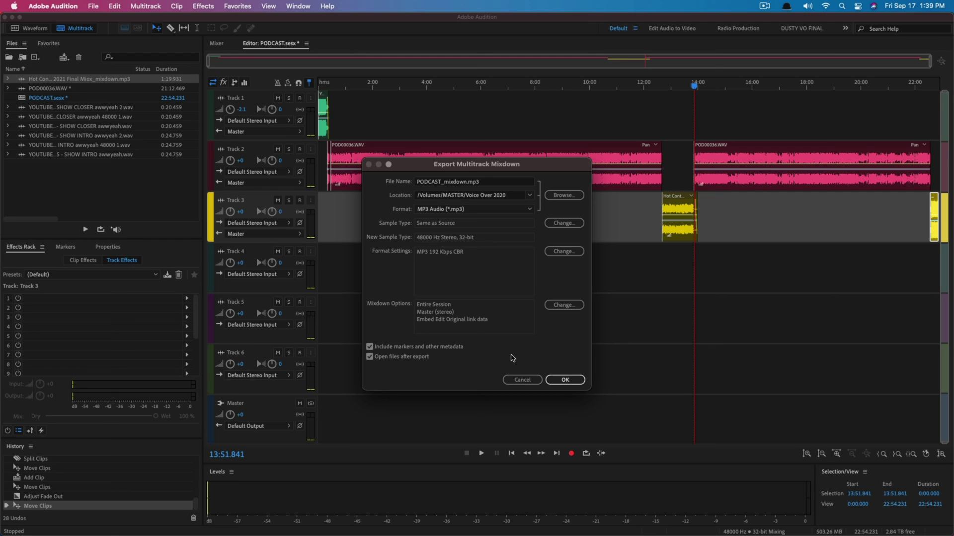
click(523, 380)
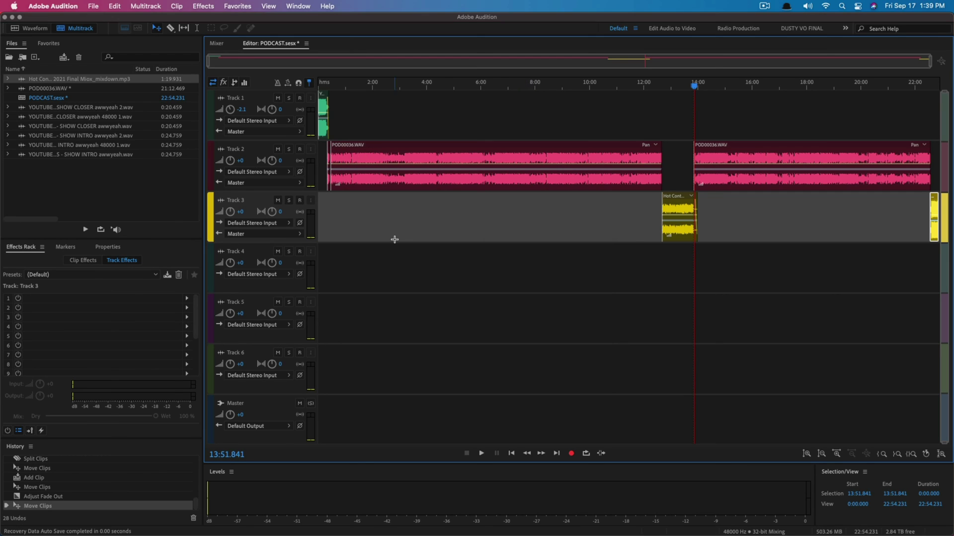
- Show the Metadata panel from the Window menu
click(266, 7)
mouse_move(297, 6)
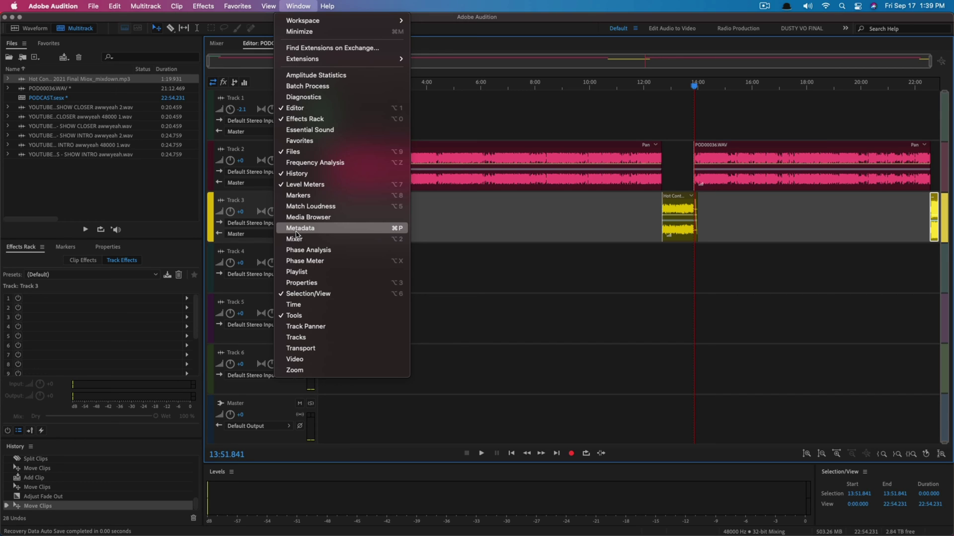
click(297, 230)
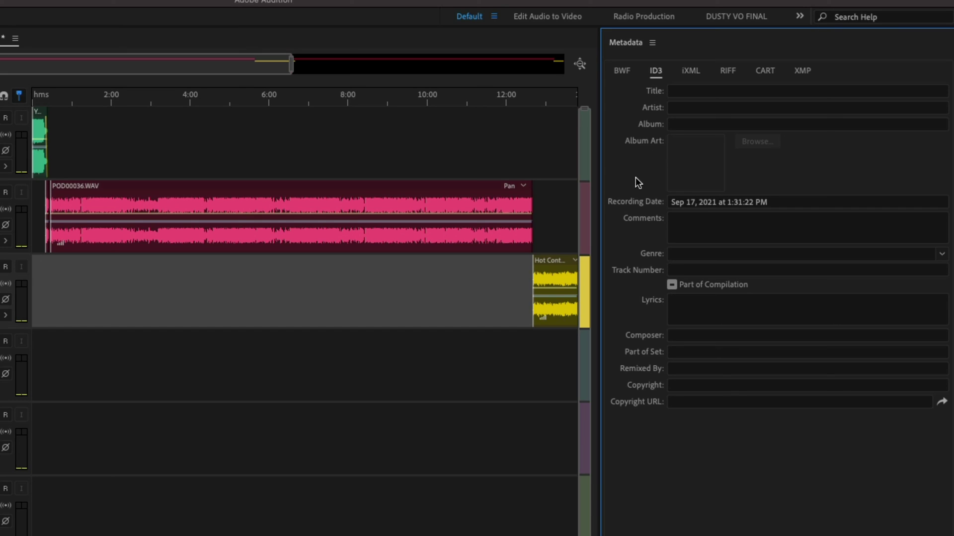
- Look at the BWF fields, return to ID3, and step through the Title, Artist and Album fields
click(623, 70)
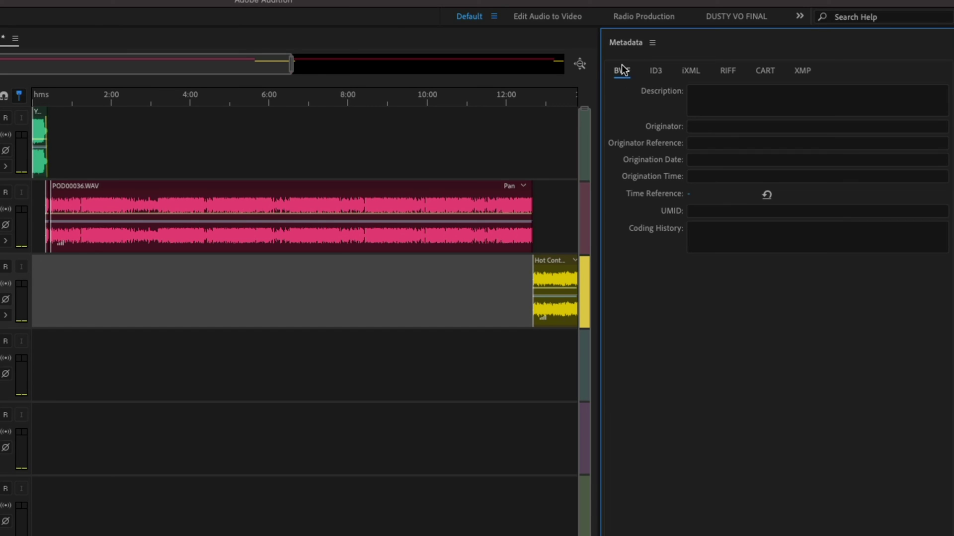
click(654, 71)
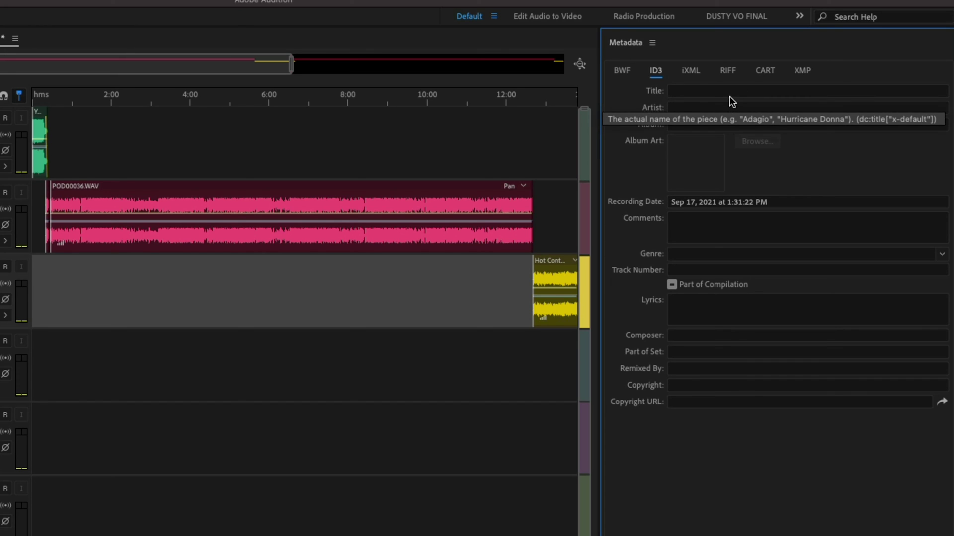
click(698, 94)
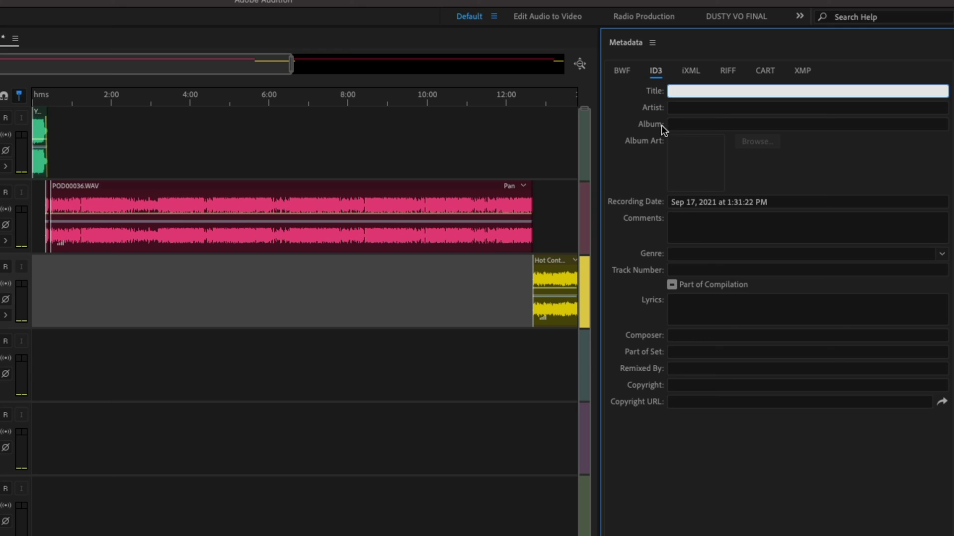
click(681, 106)
click(688, 127)
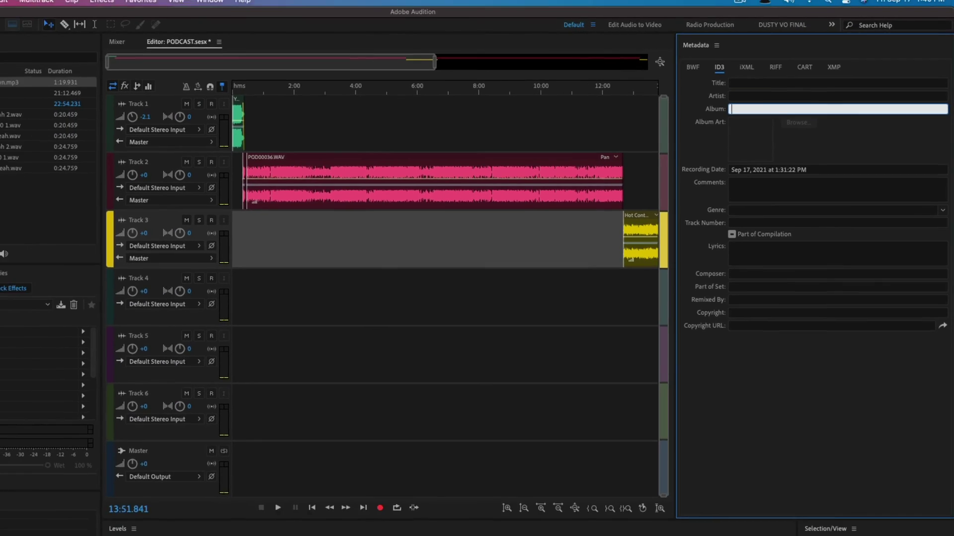
- Export the entire session mixdown as PODCAST_mixdown.mp3, a 192 Kbps MP3, into Voice Over 2020
click(93, 6)
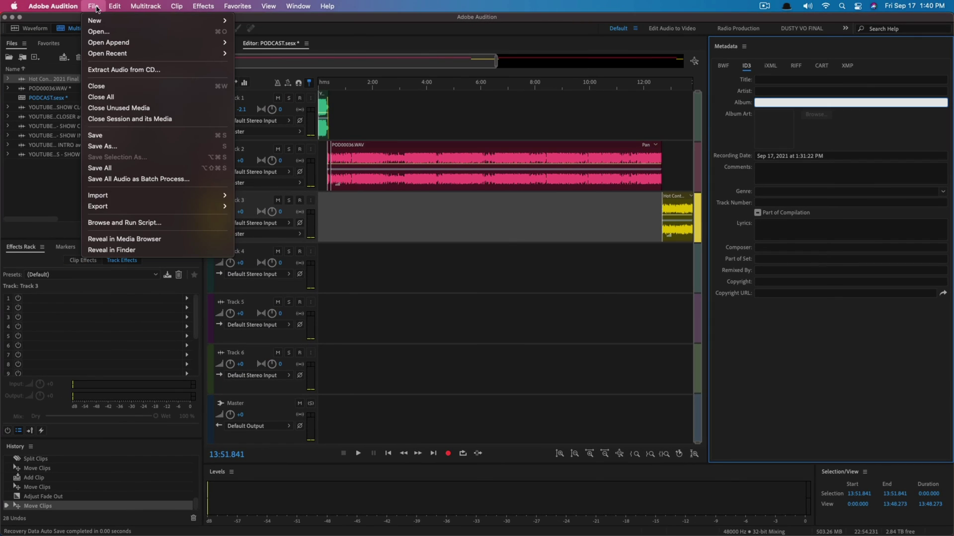
mouse_move(164, 206)
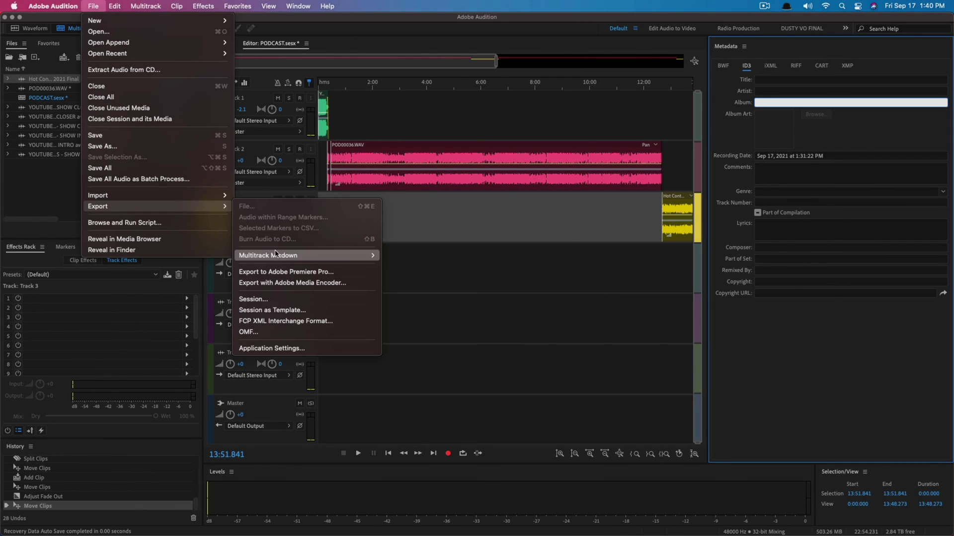
mouse_move(276, 255)
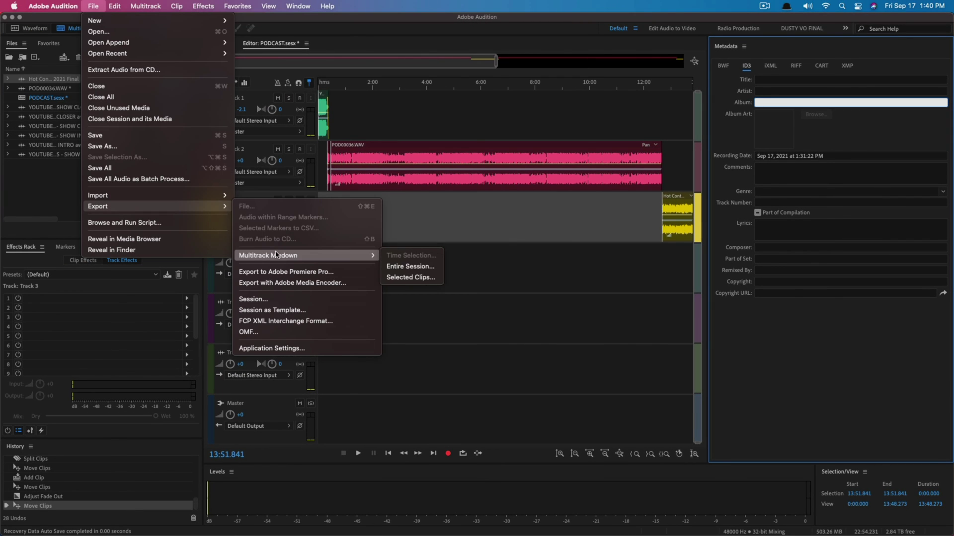
click(422, 268)
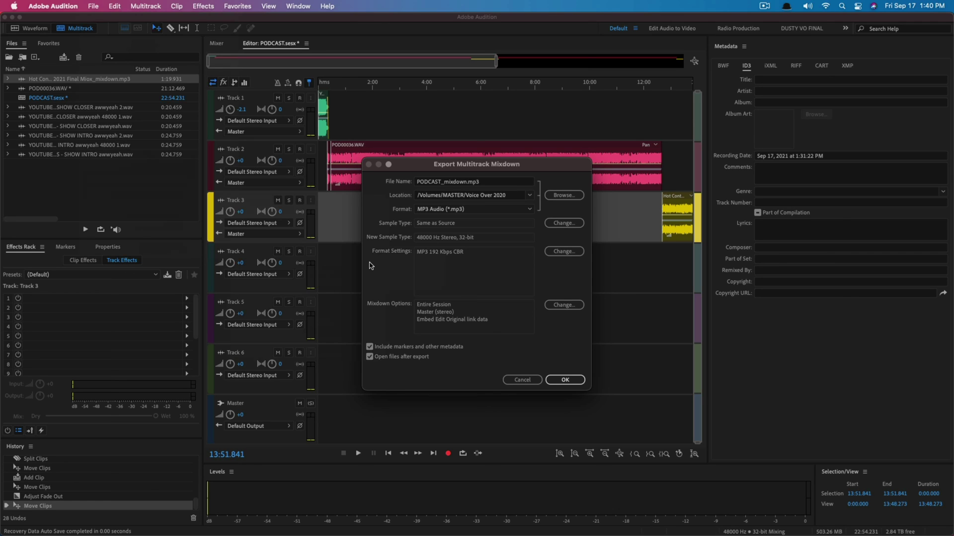
click(564, 380)
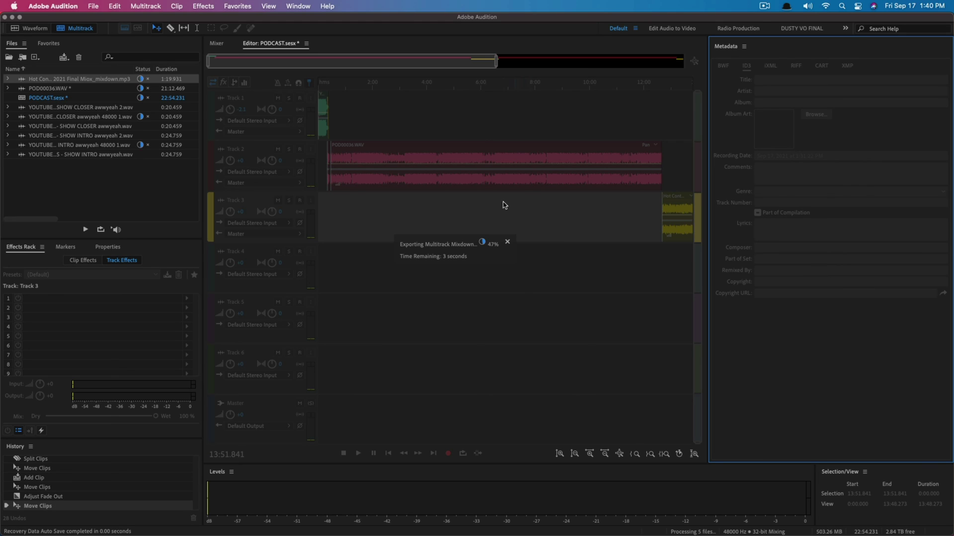
- Preview PODCAST_mixdown.mp3 with Quick Look in Finder, then close the Voice Over 2020 window
key(super+Tab)
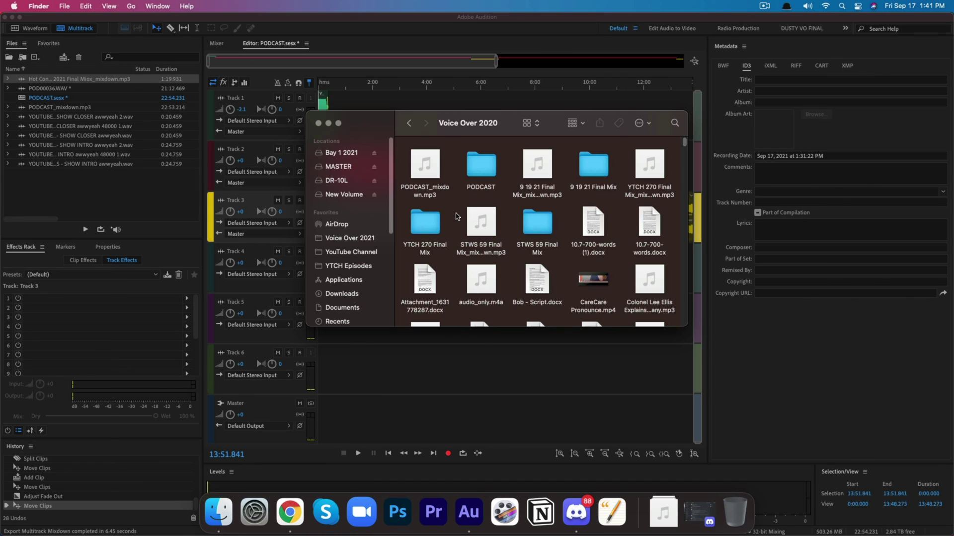
click(425, 192)
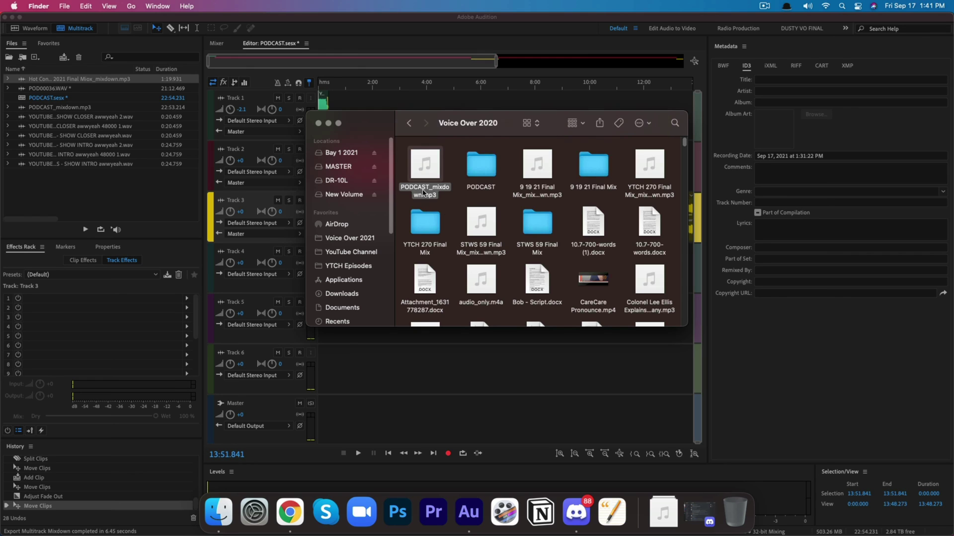
key(space)
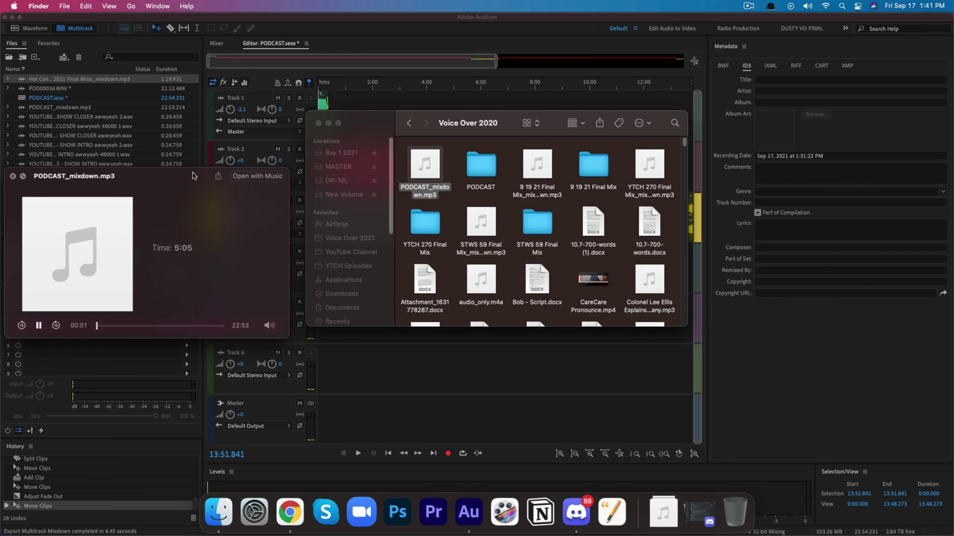
drag(194, 177, 460, 180)
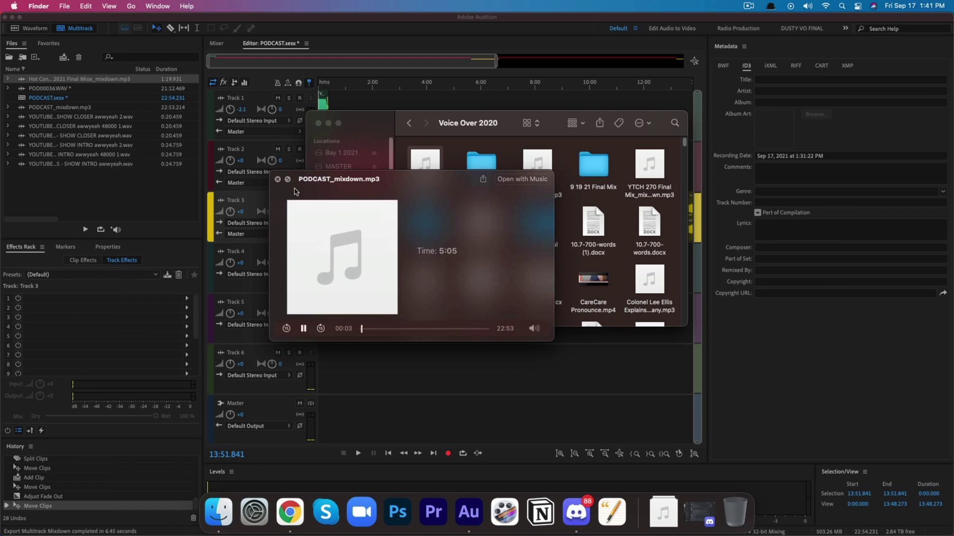
click(277, 180)
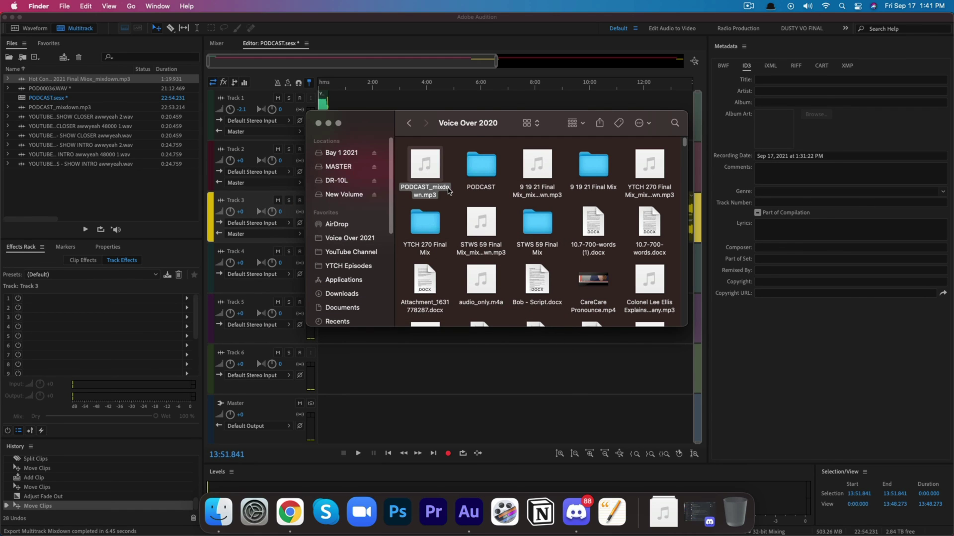
click(318, 124)
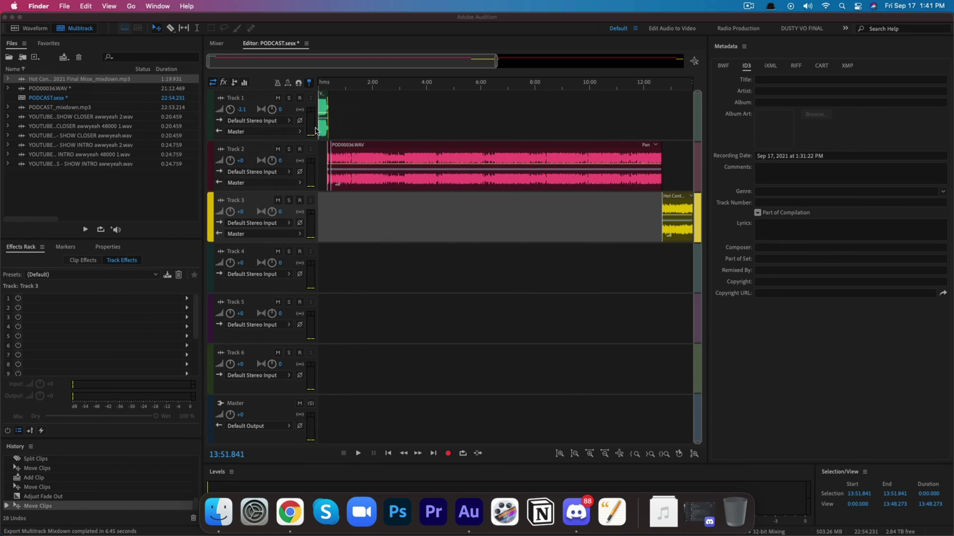